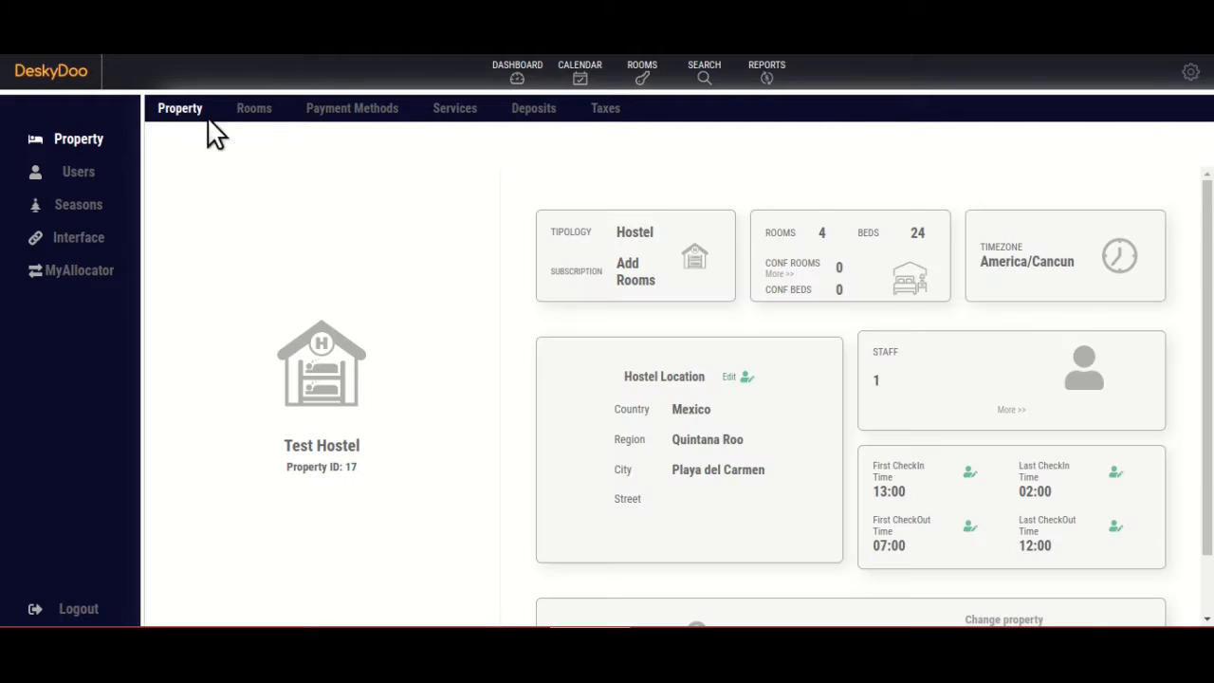
Open the Calendar view, which prompts you to configure the hostel's rooms.
left_click(262, 112)
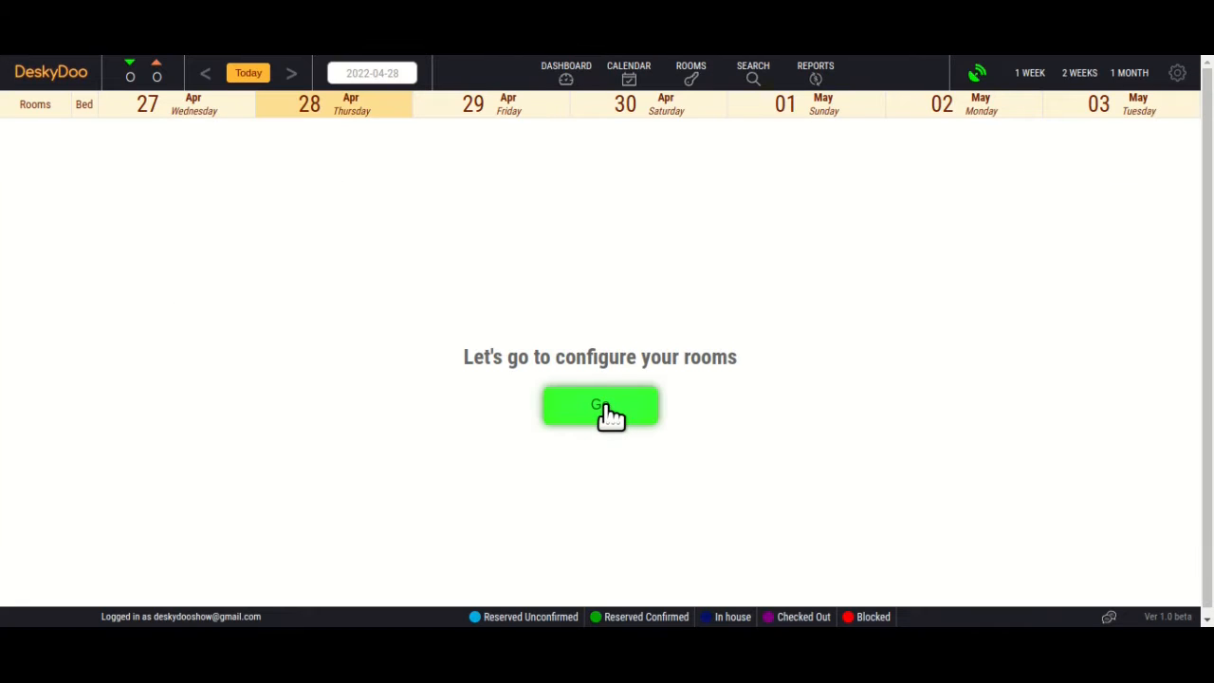
Go to the Rooms settings and bring up the Add a Room form.
left_click(604, 406)
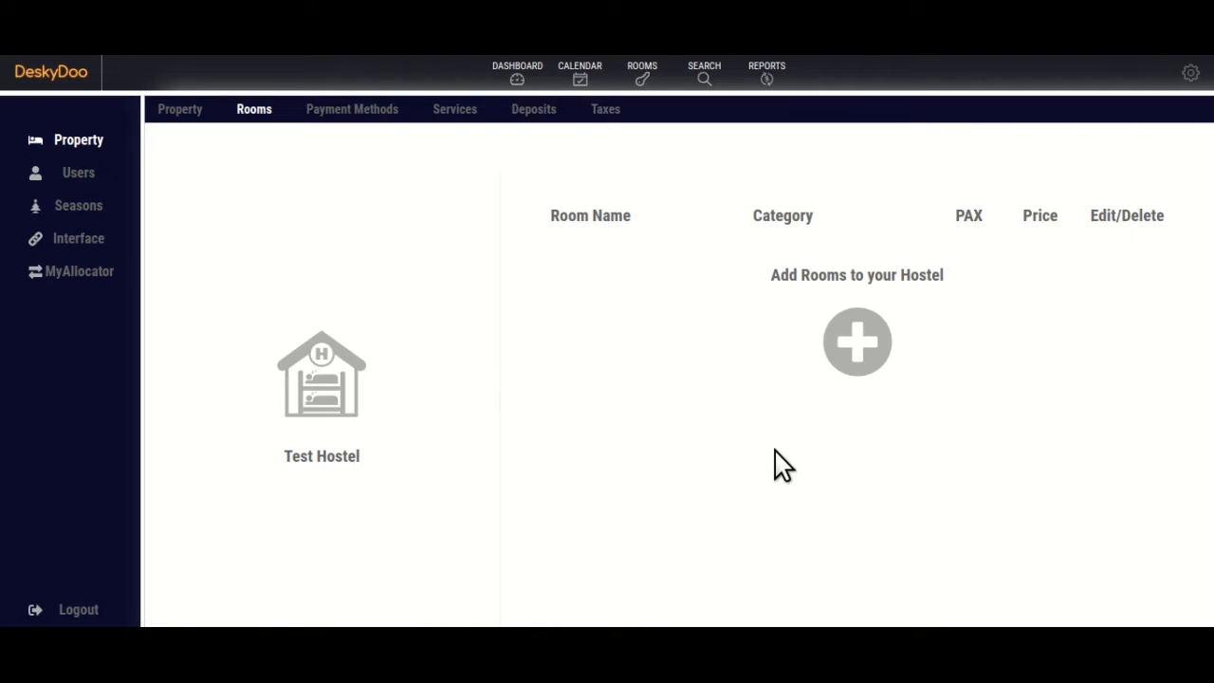
left_click(861, 346)
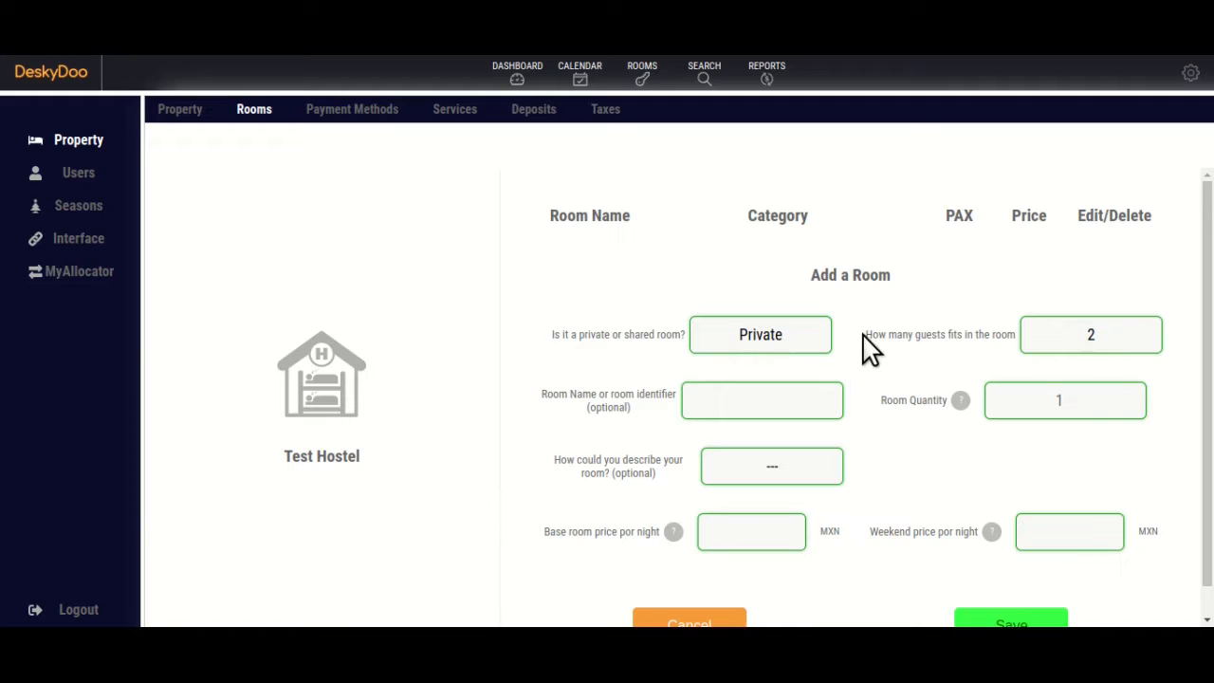
Make the new room a shared room for 8 guests named Dorm.
scroll(884, 323, "down", 1)
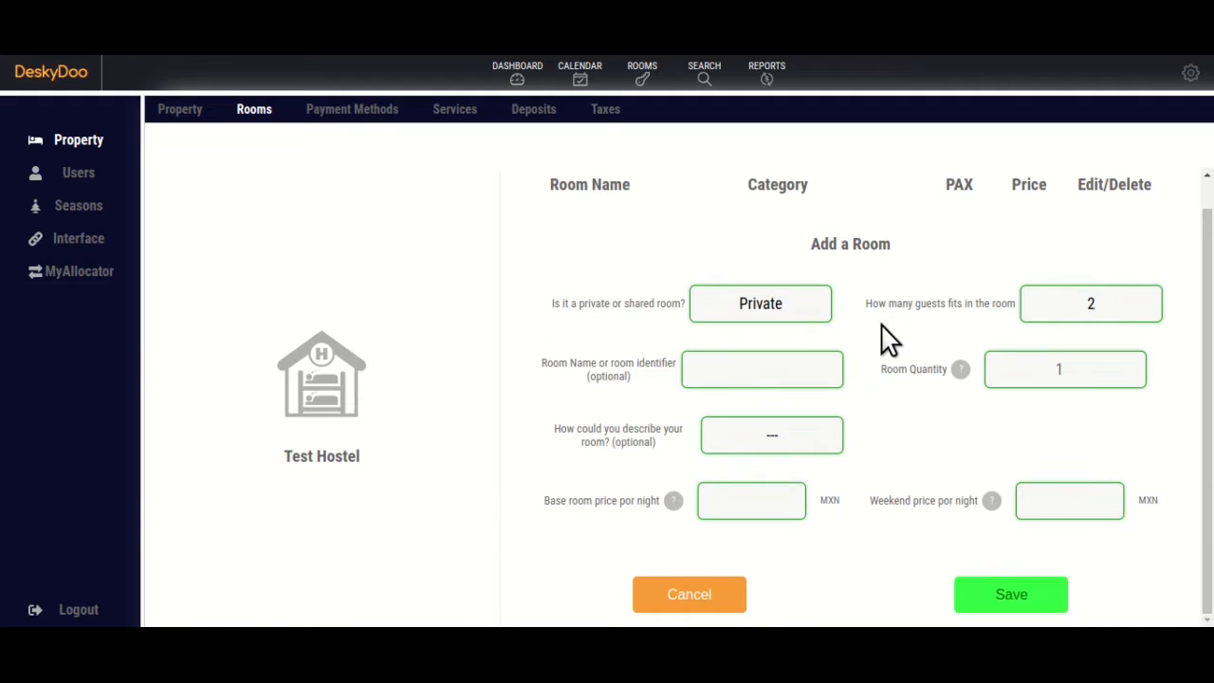
left_click(780, 304)
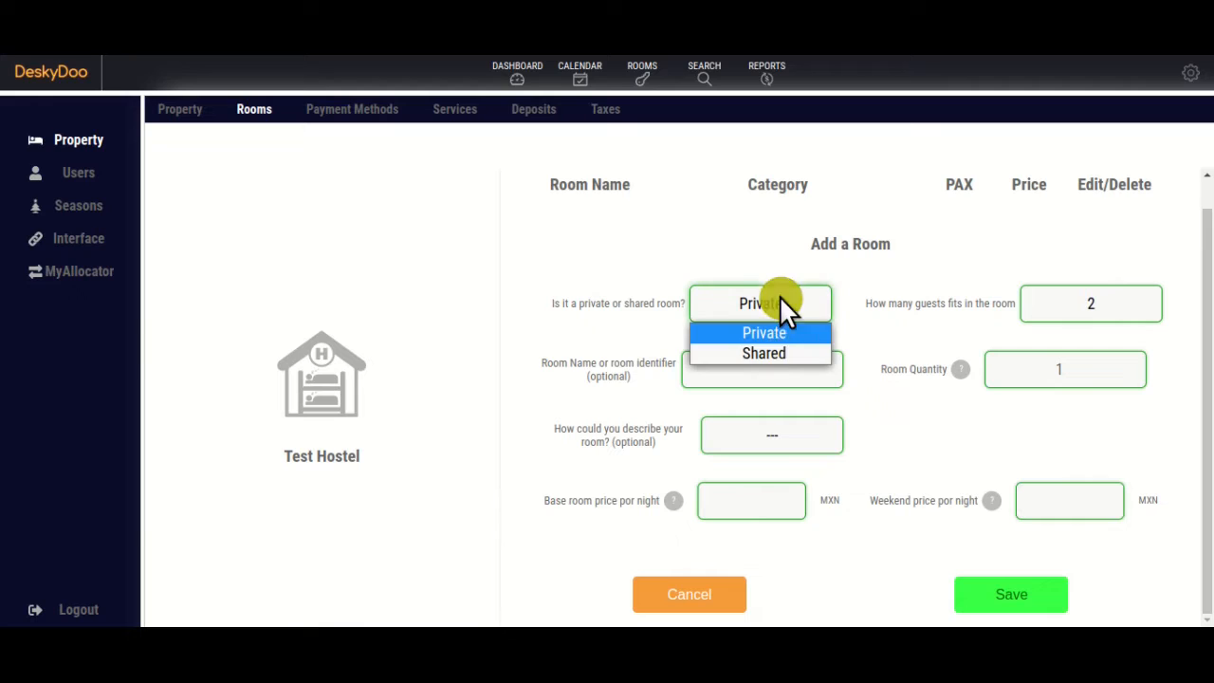
left_click(773, 351)
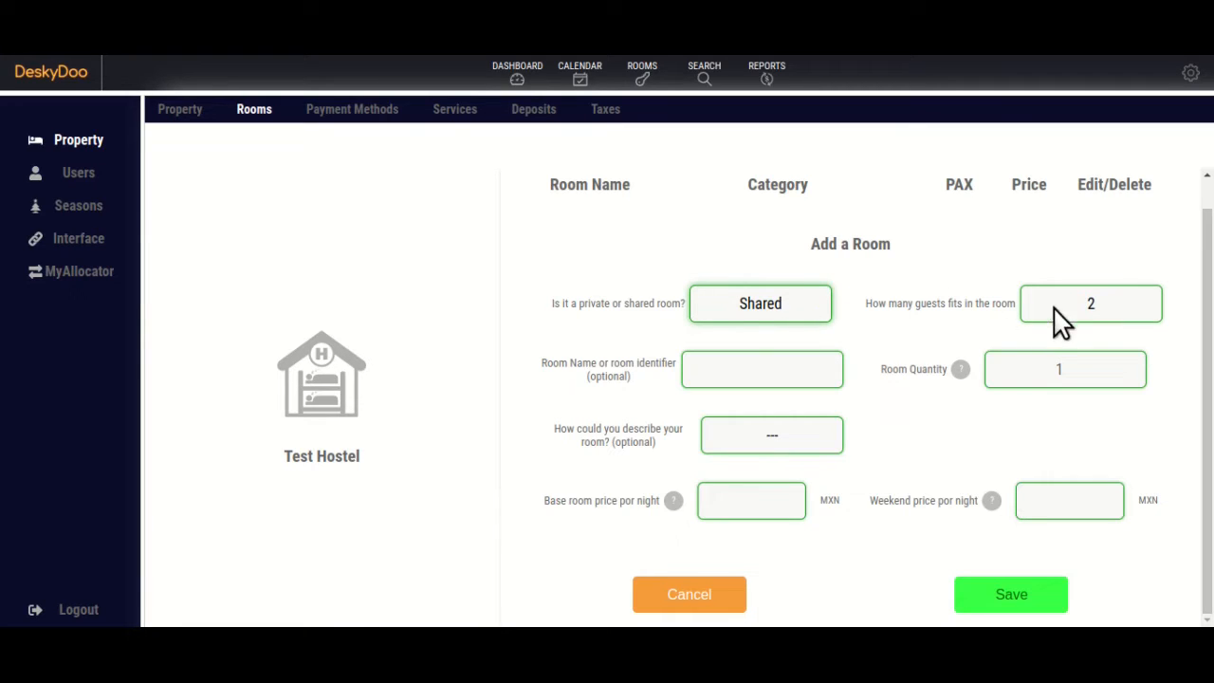
left_click(1109, 313)
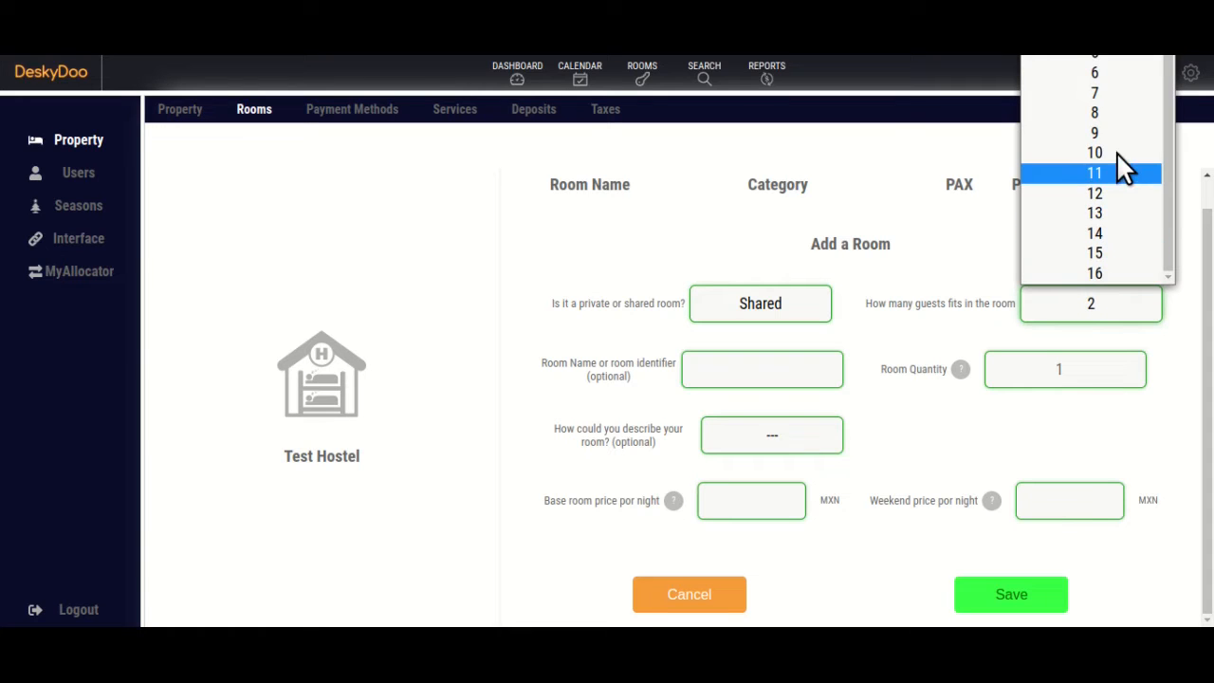
left_click(1115, 112)
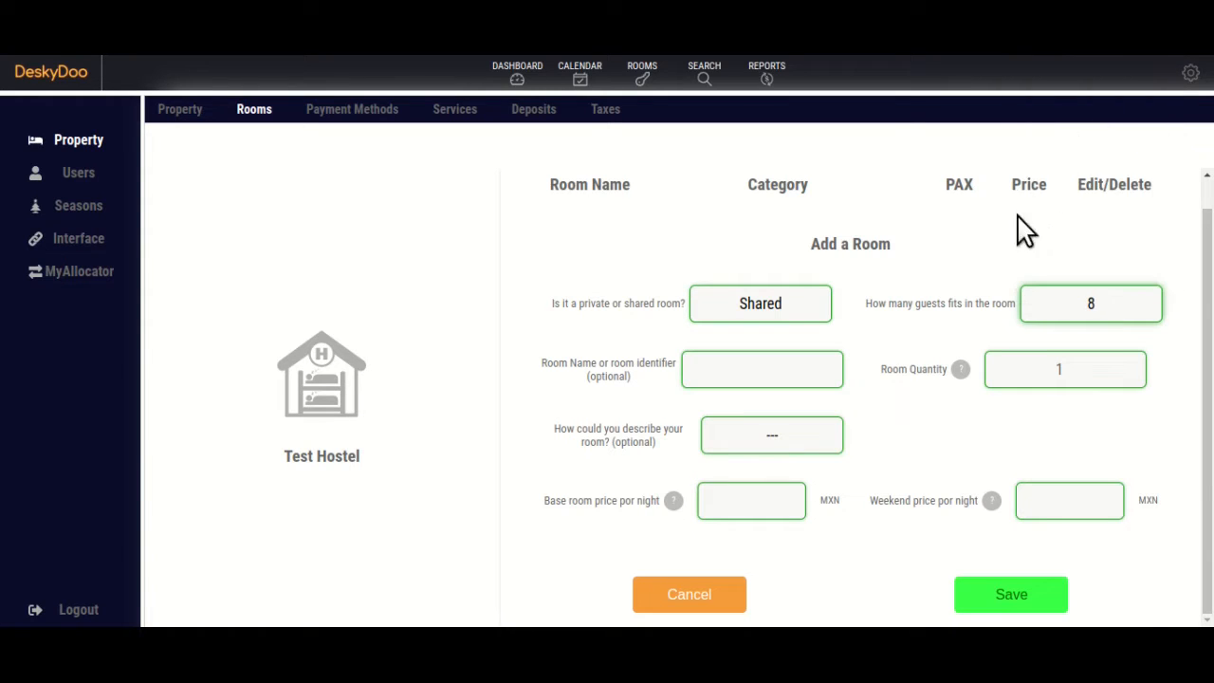
left_click(761, 371)
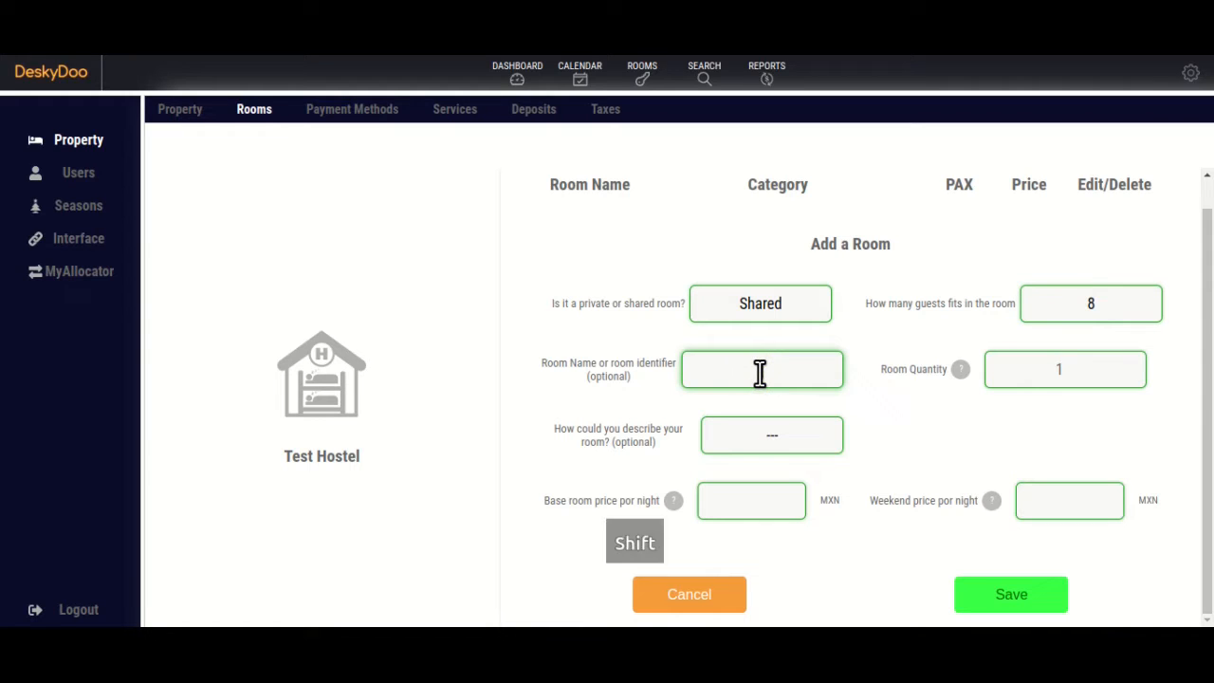
type("Dorm")
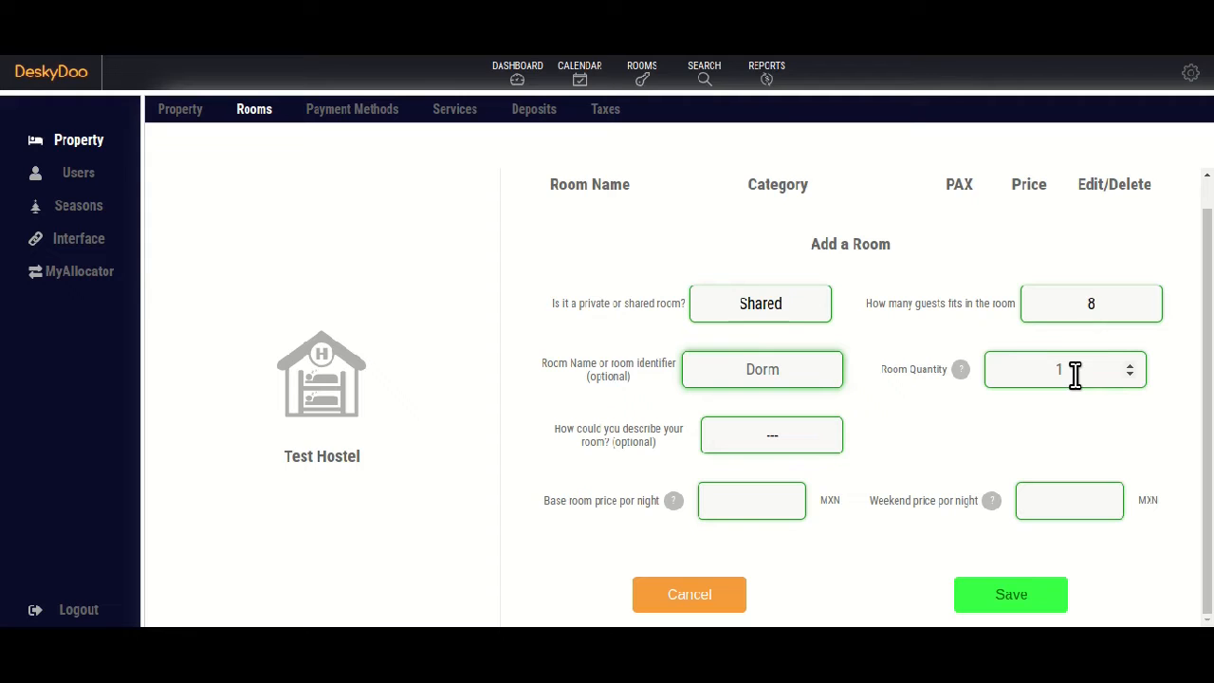
Set quantity 2, description Dormitory and base price 200, then save the dorms.
left_click(1128, 364)
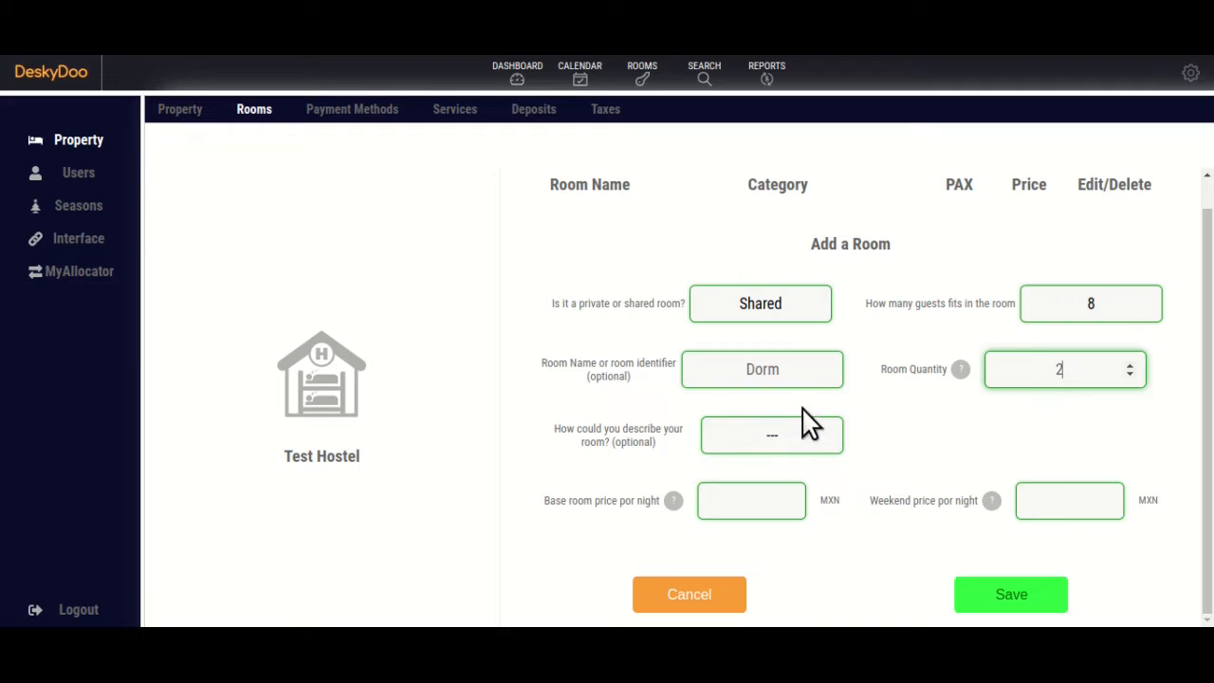
left_click(743, 442)
scroll(771, 388, "down", 1)
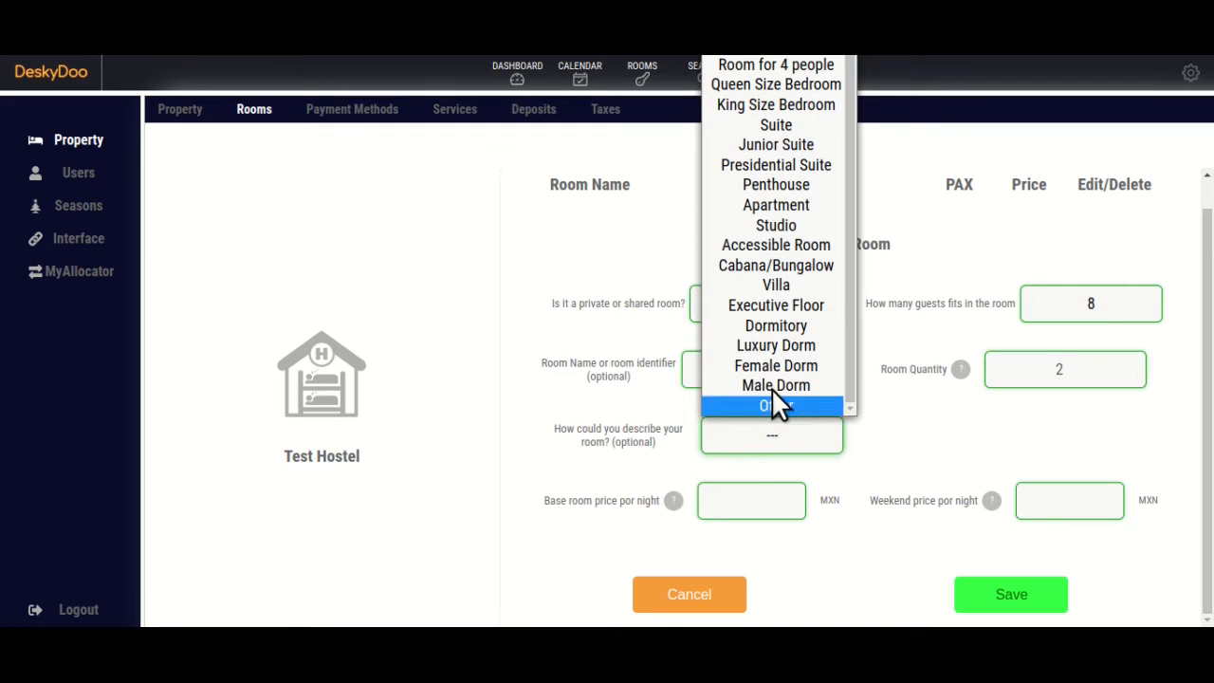
left_click(791, 326)
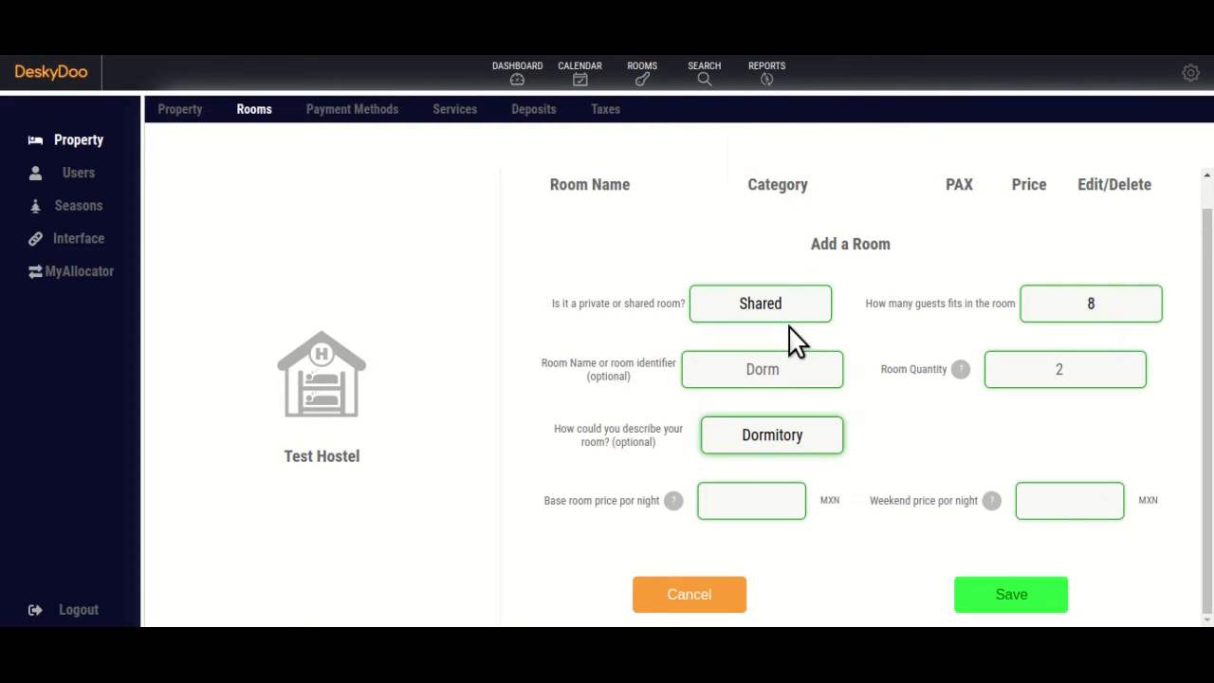
left_click(744, 502)
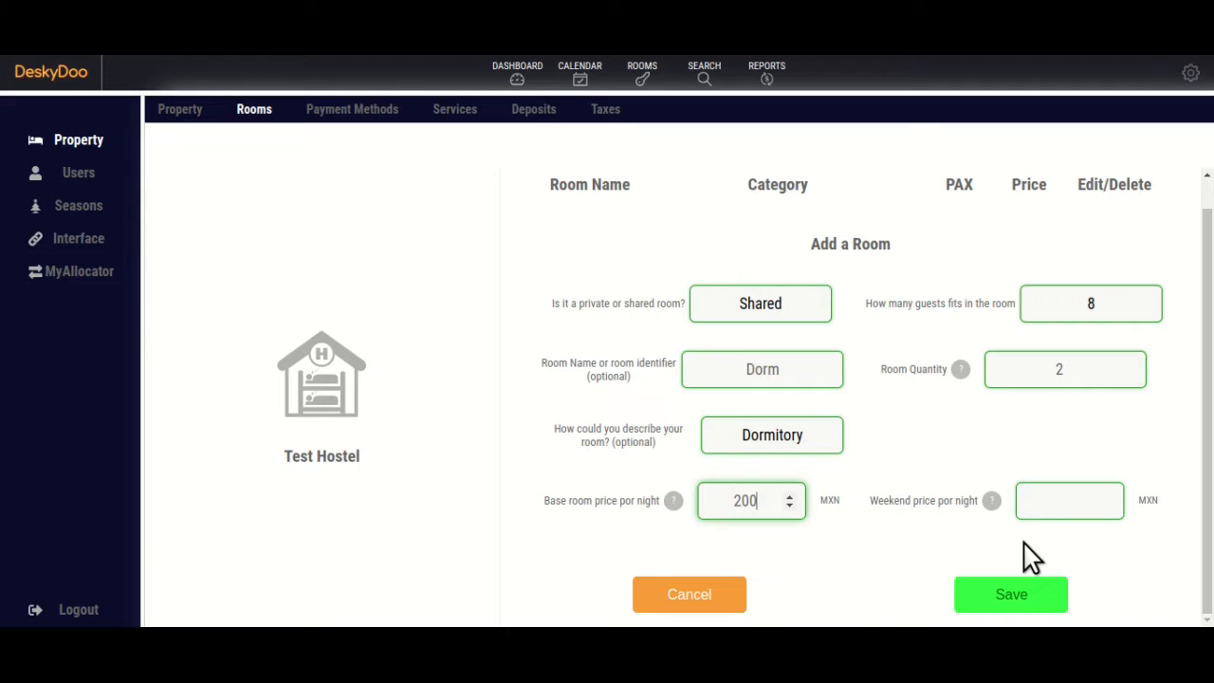
left_click(1020, 580)
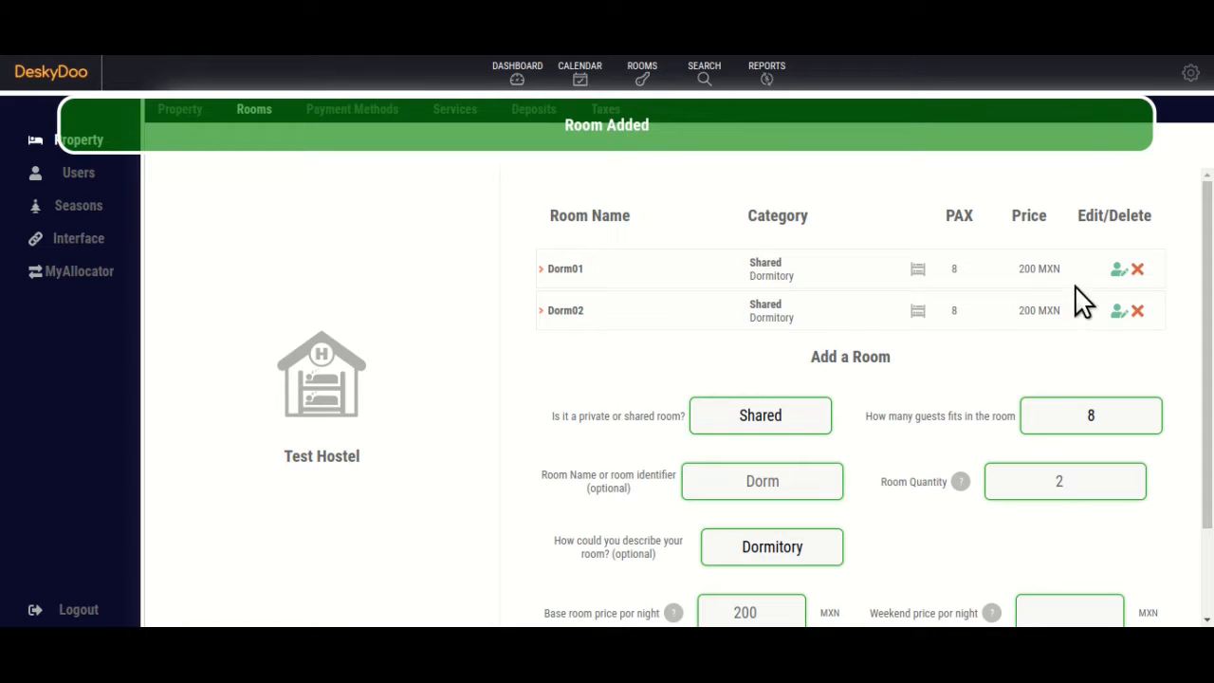
Set the next room to private, 2 guests, and name it Private.
scroll(889, 482, "down", 2)
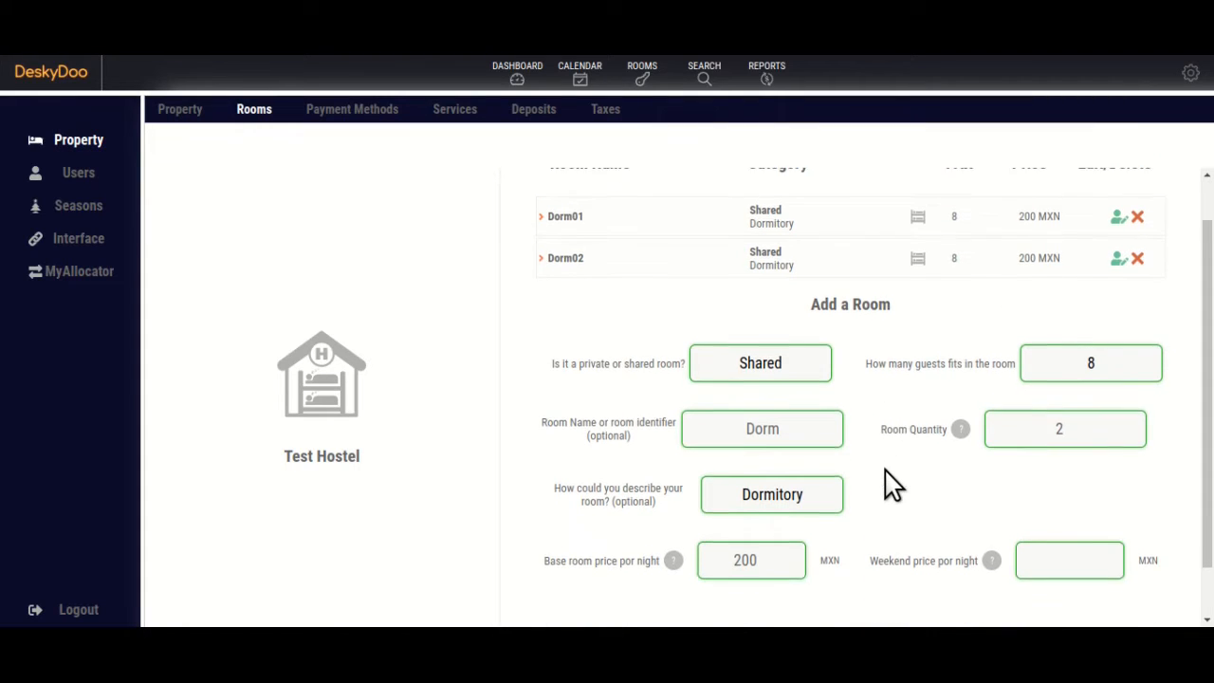
left_click(770, 323)
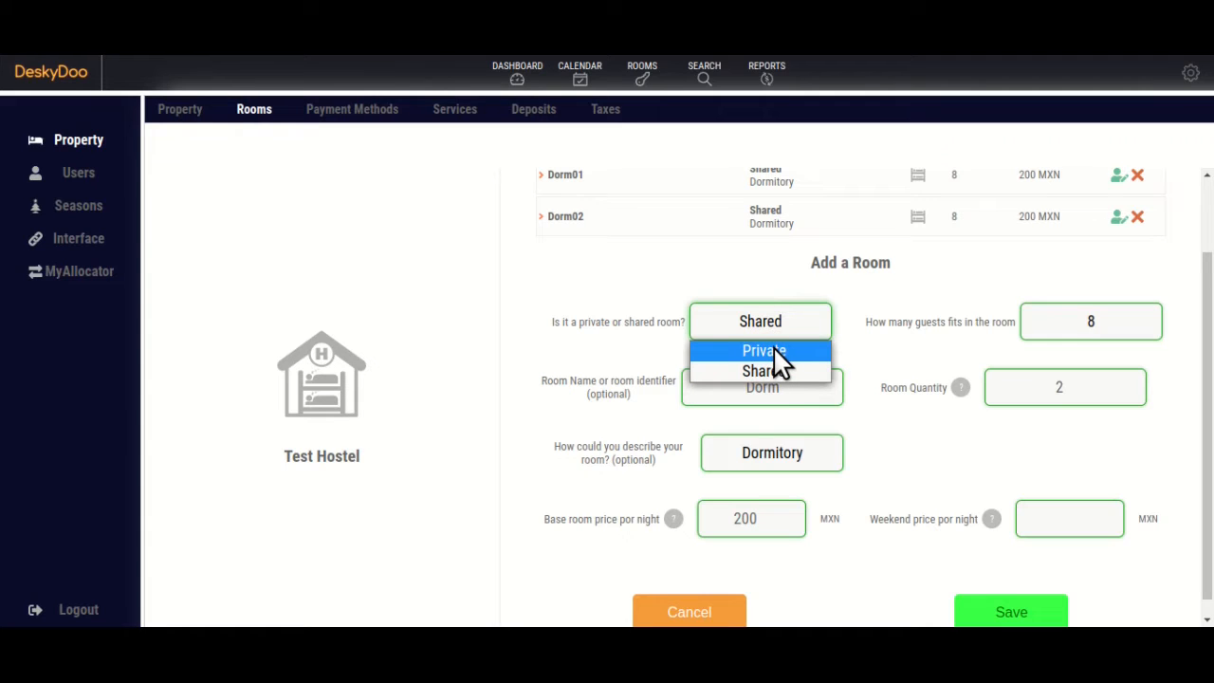
left_click(773, 349)
left_click(1110, 334)
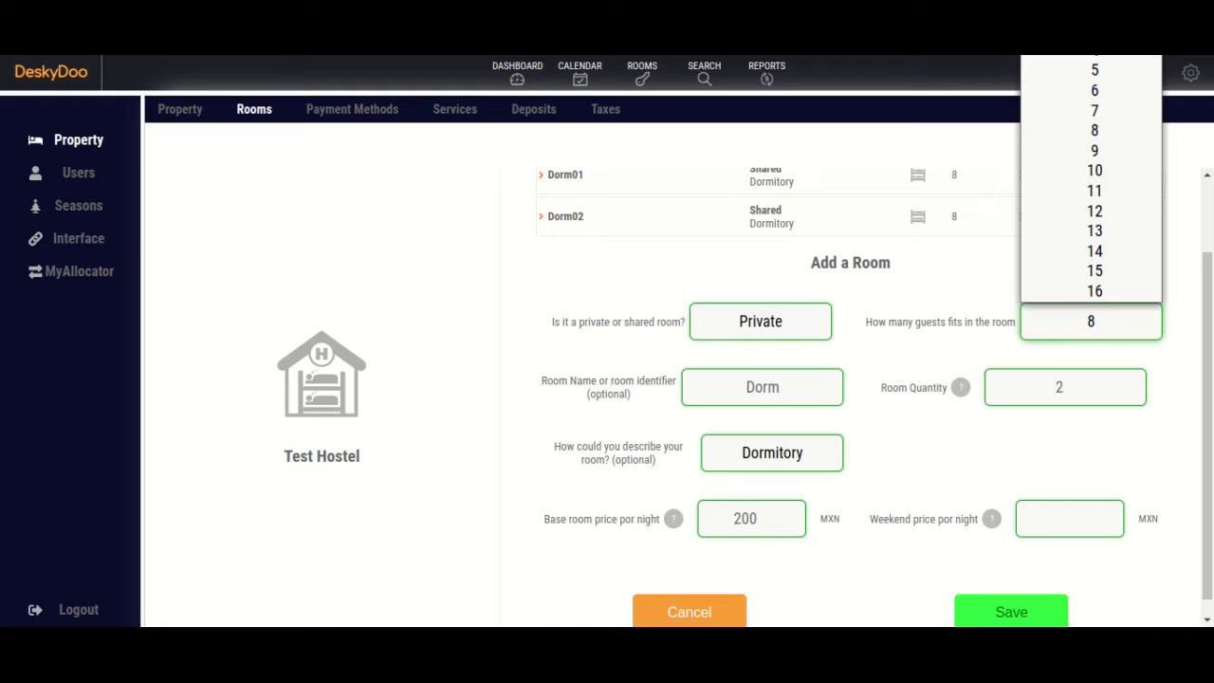
left_click(1081, 9)
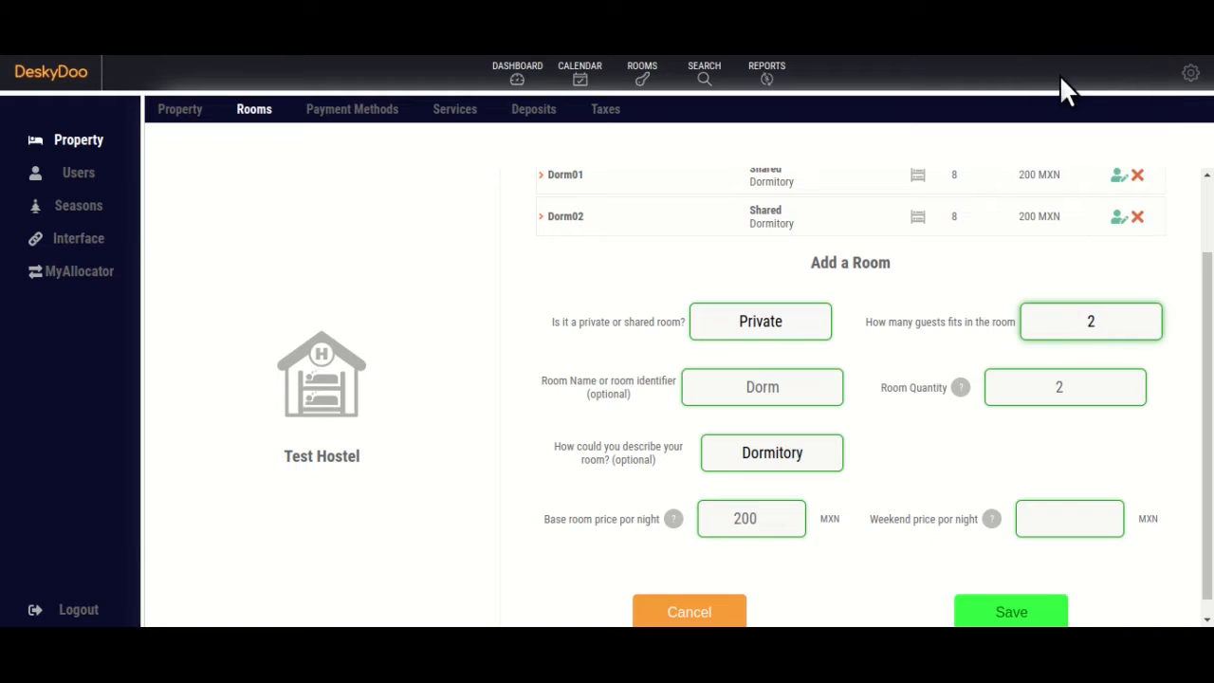
double_click(782, 391)
type("Private")
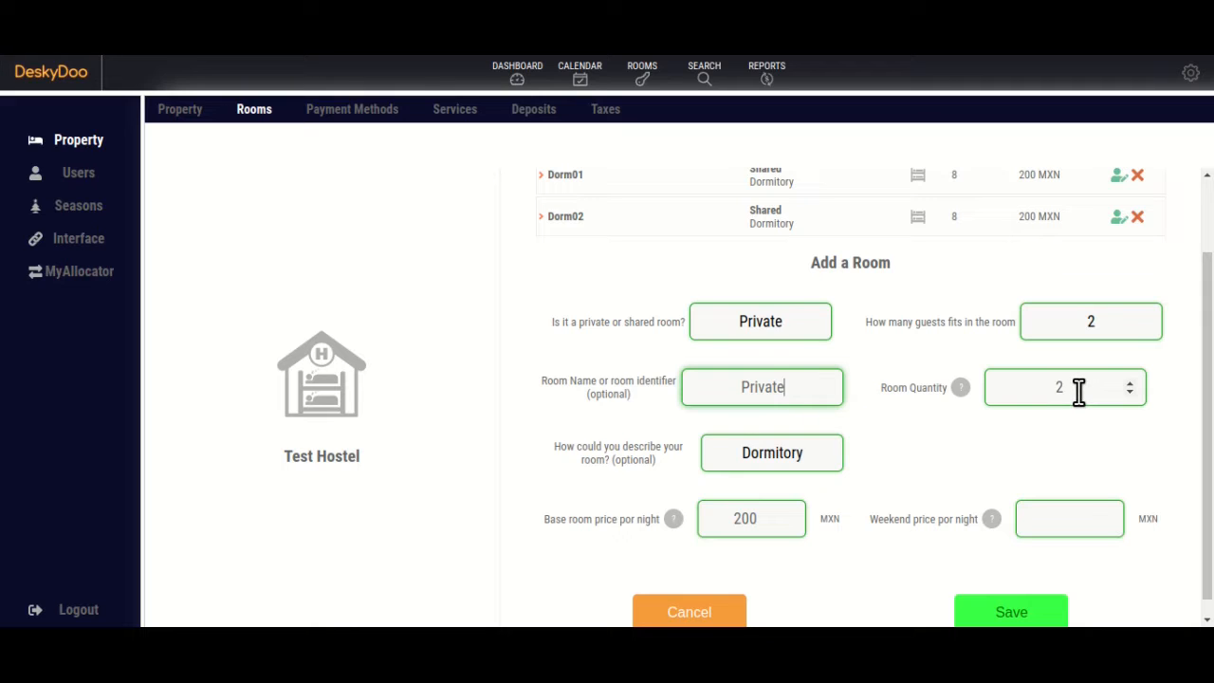
Set quantity 1, description Double Room and base price 500, then save.
left_click(1078, 391)
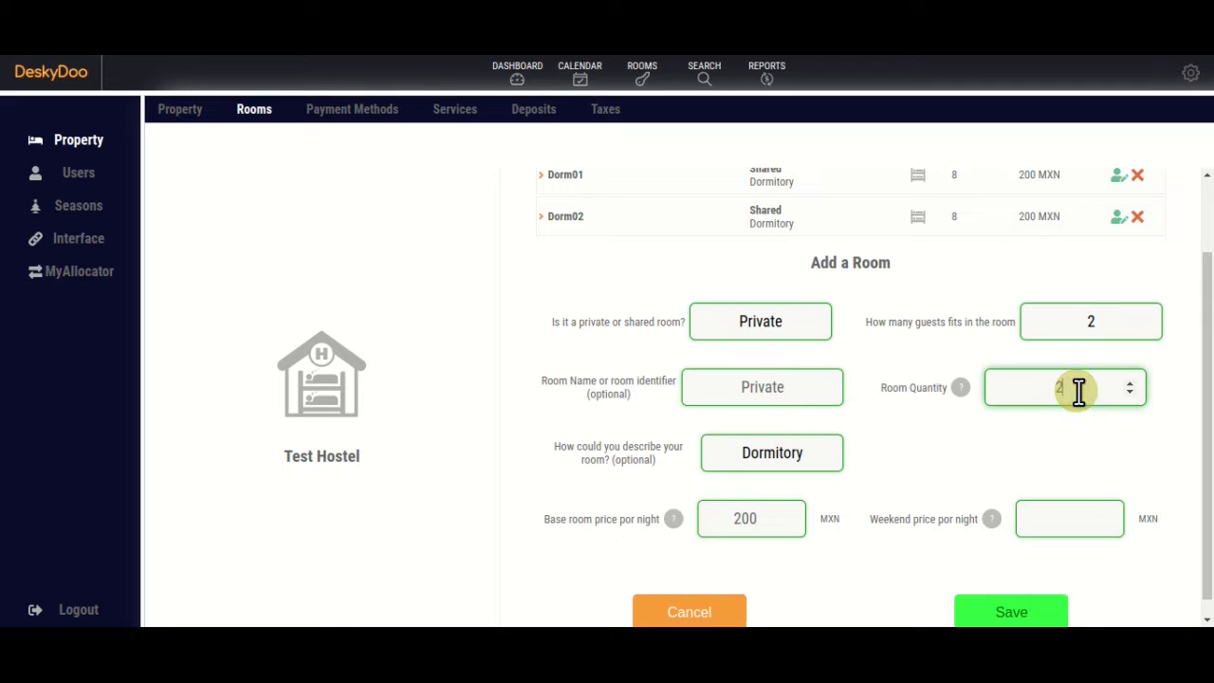
left_click(1129, 393)
left_click(770, 453)
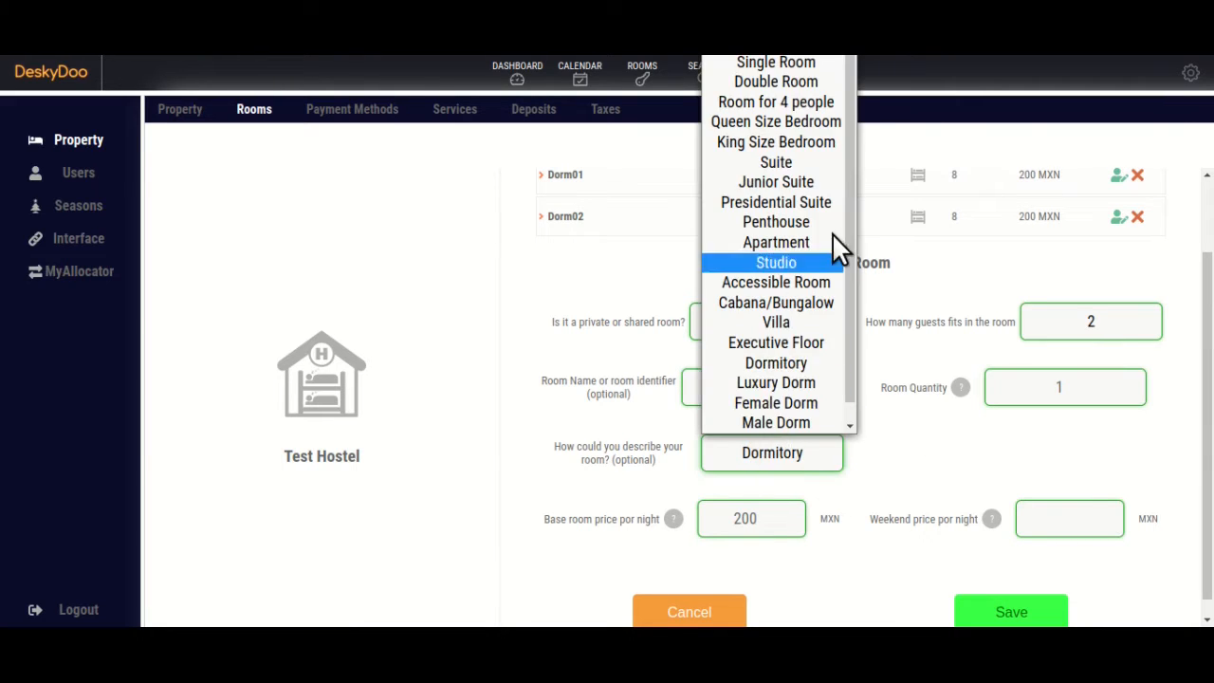
left_click(797, 82)
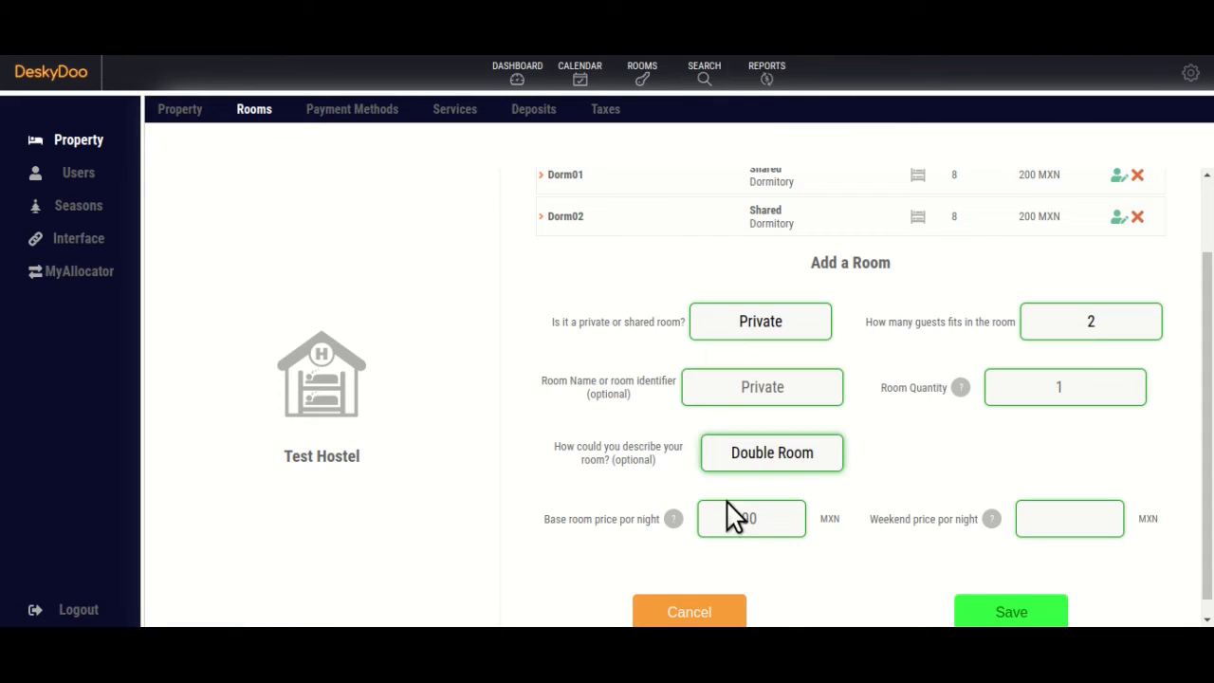
double_click(748, 517)
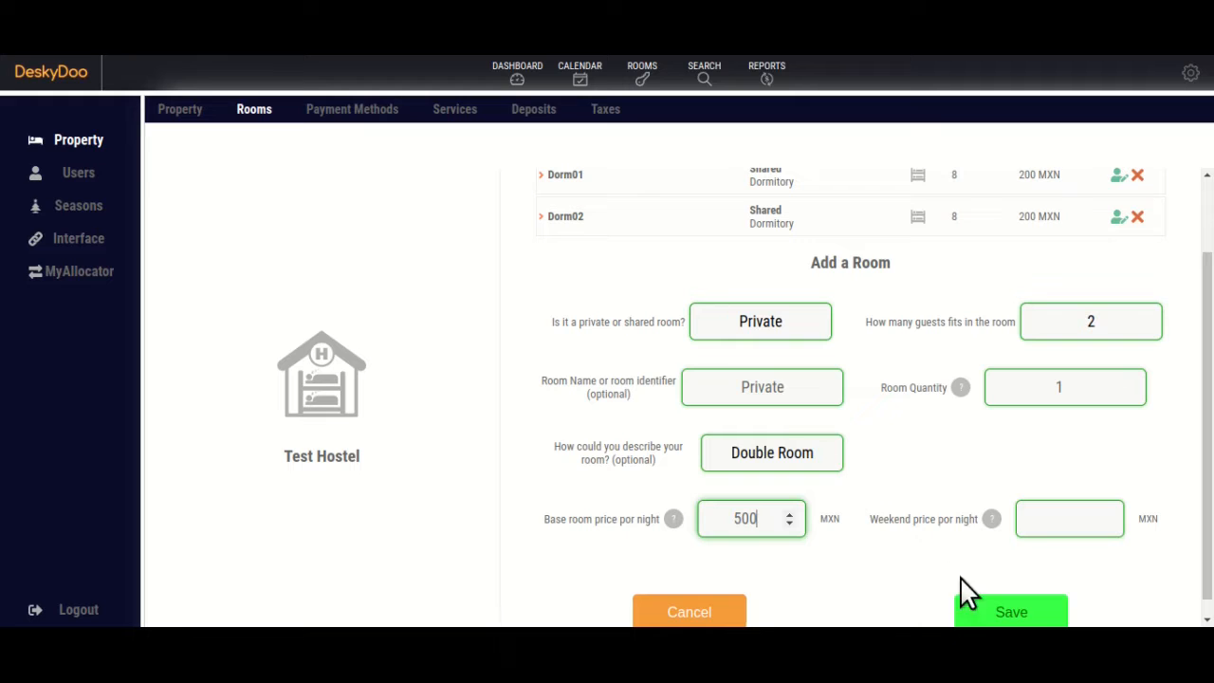
left_click(997, 615)
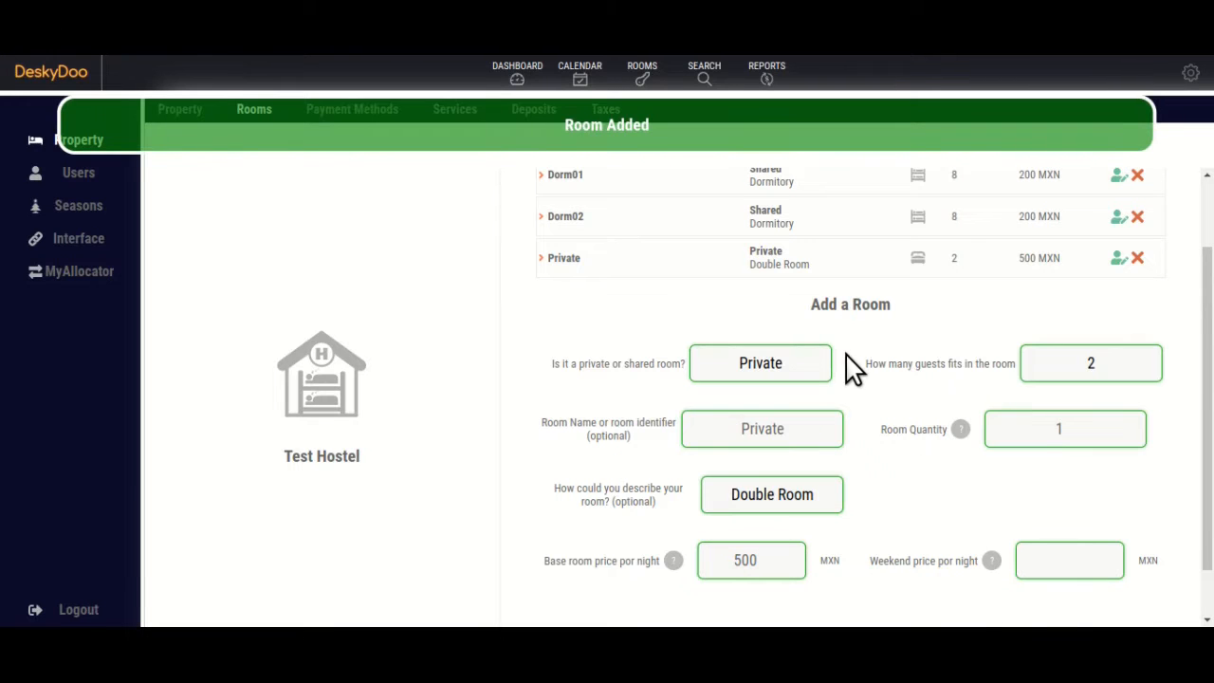
Keep the new room private and rename it Suite.
mouse_move(1209, 418)
left_mouse_down()
mouse_move(1208, 350)
mouse_move(1208, 410)
left_mouse_up()
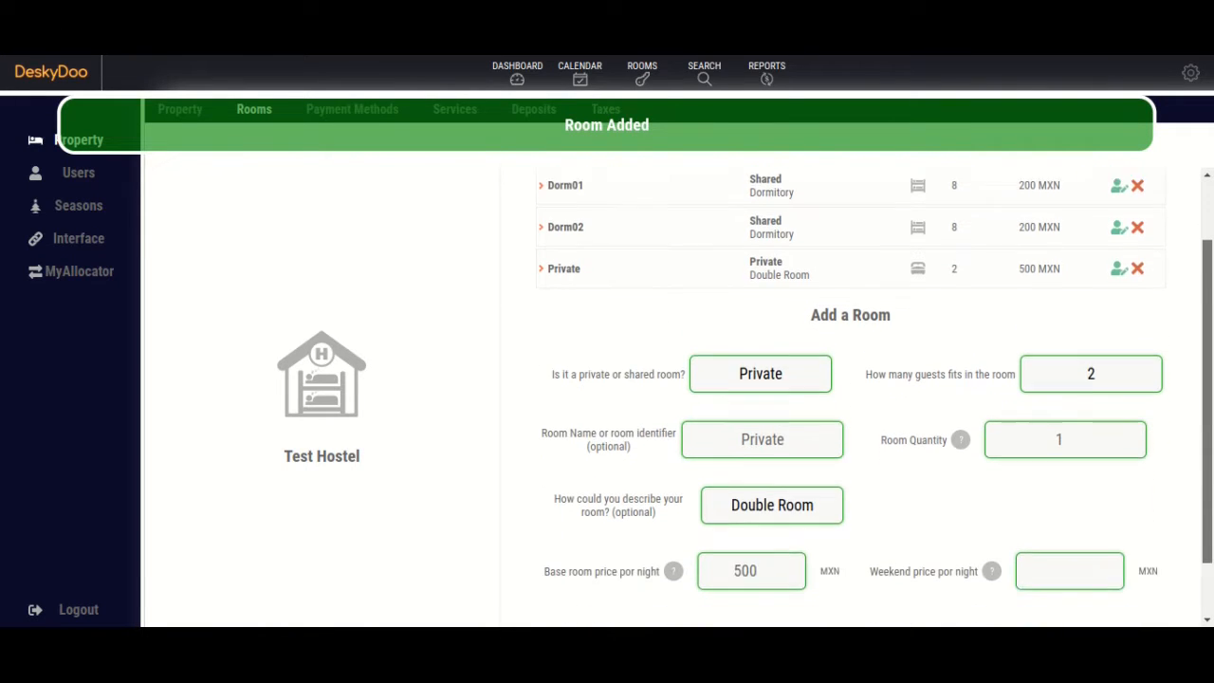
scroll(961, 387, "down", 1)
left_click(792, 320)
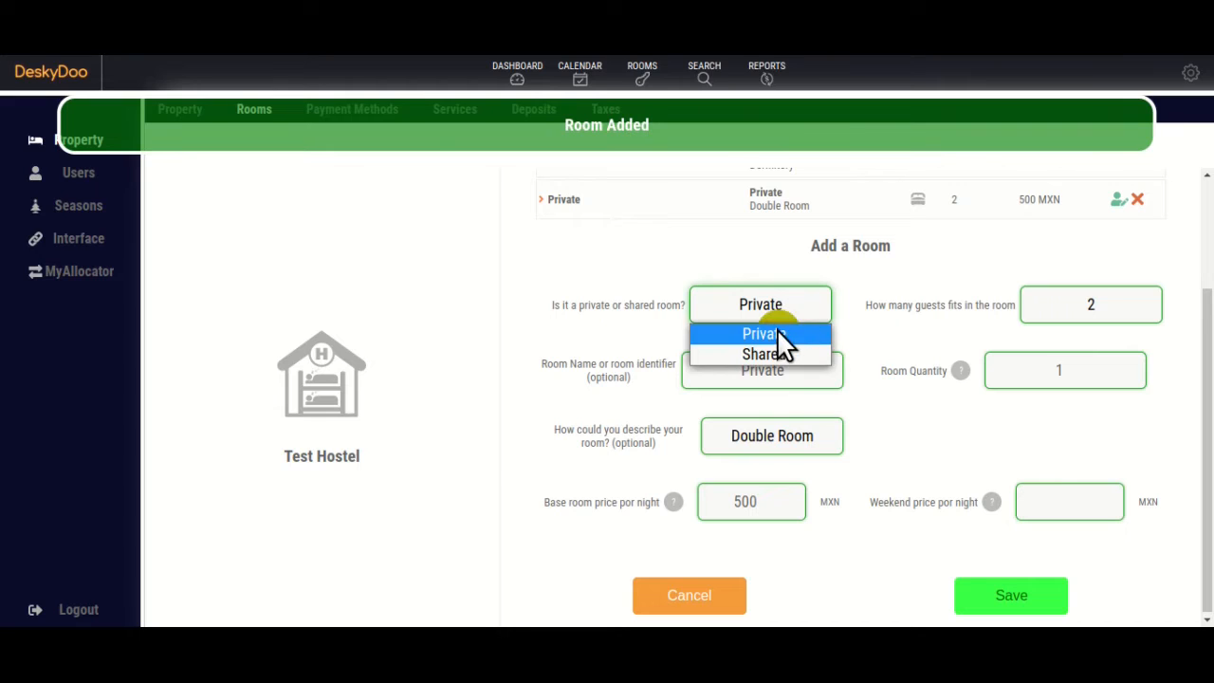
left_click(776, 333)
left_click(767, 370)
double_click(767, 370)
type("S")
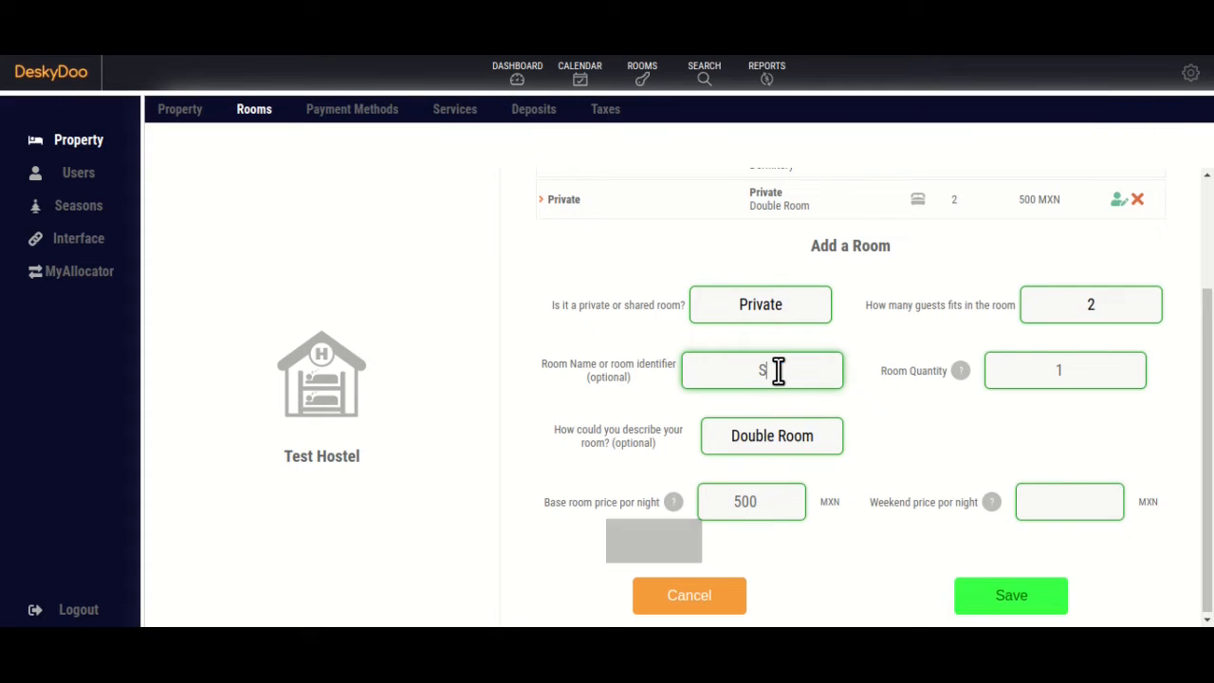
type("uite")
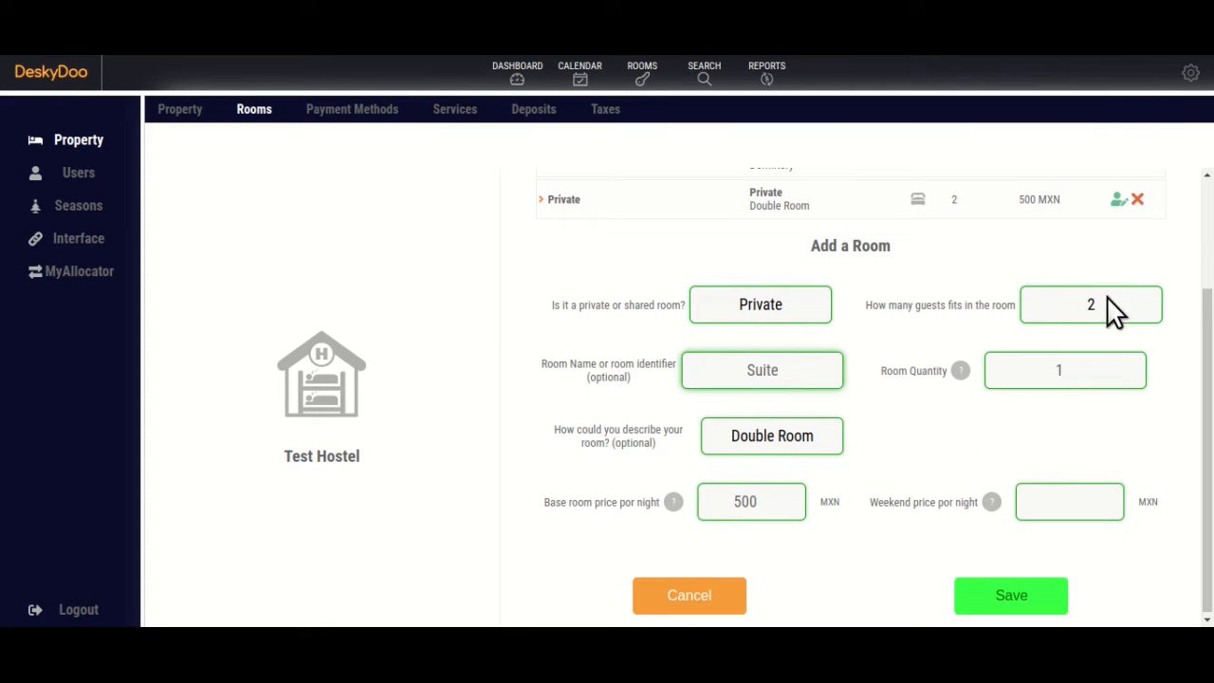
Describe the room as Suite, set base price 750, and save it.
left_click(797, 438)
scroll(788, 318, "down", 1)
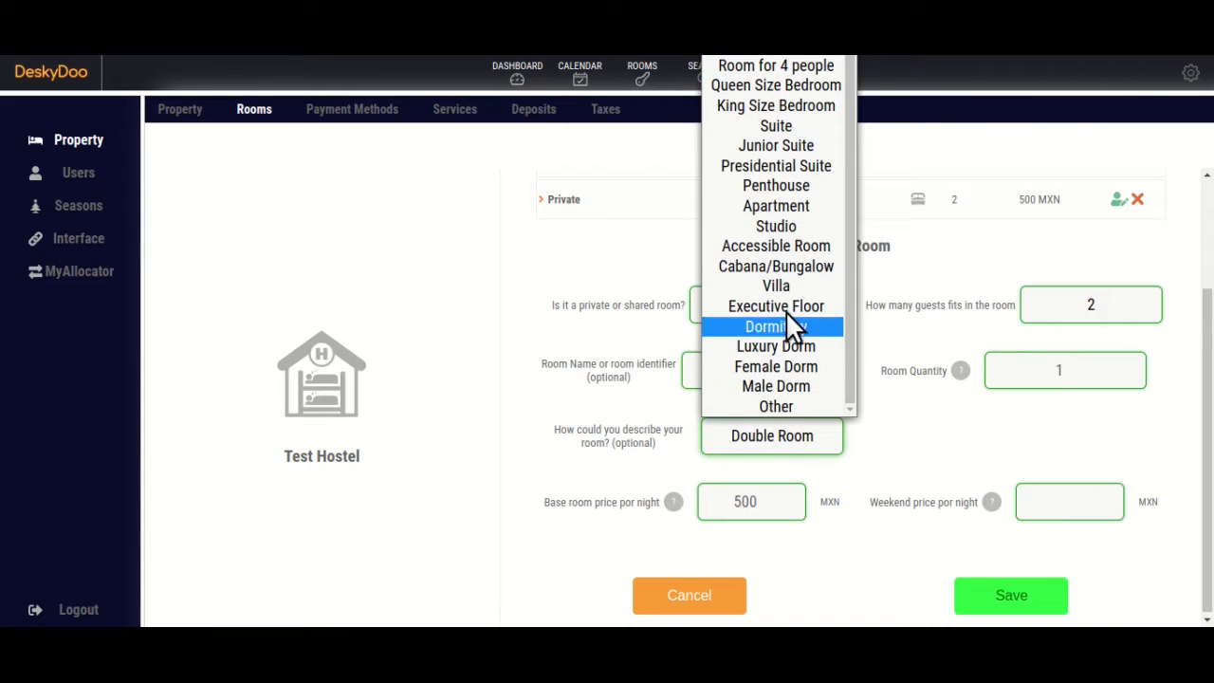
left_click(783, 127)
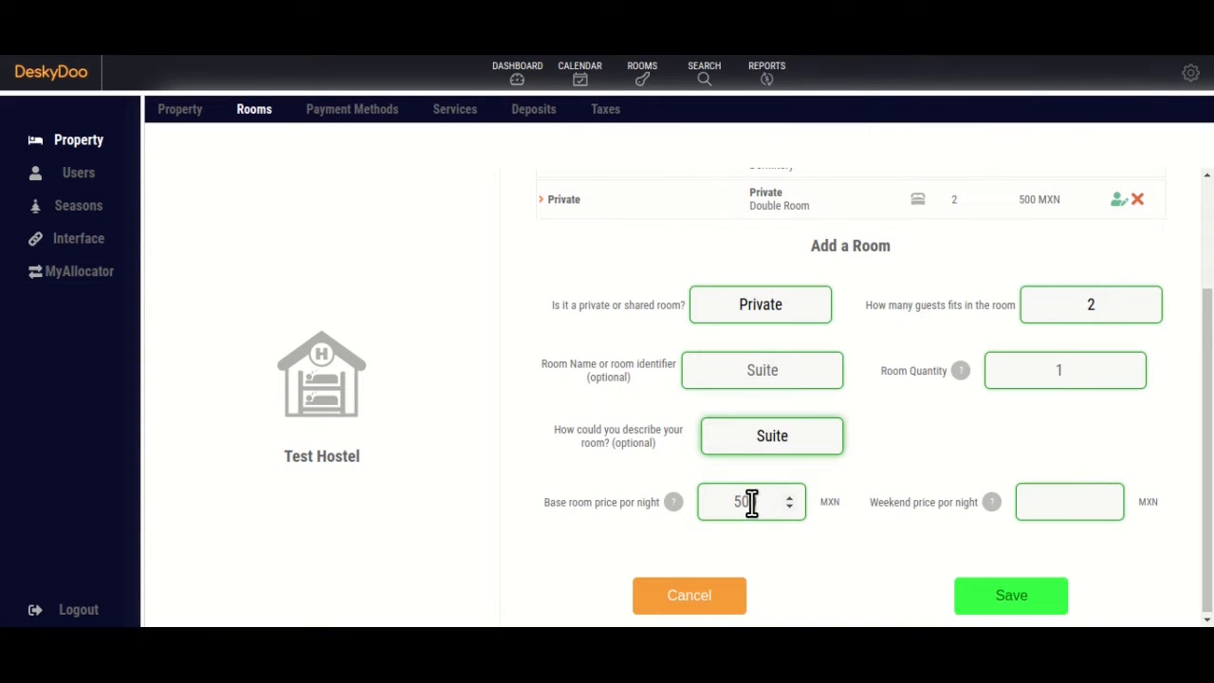
left_click_drag(751, 502, 735, 502)
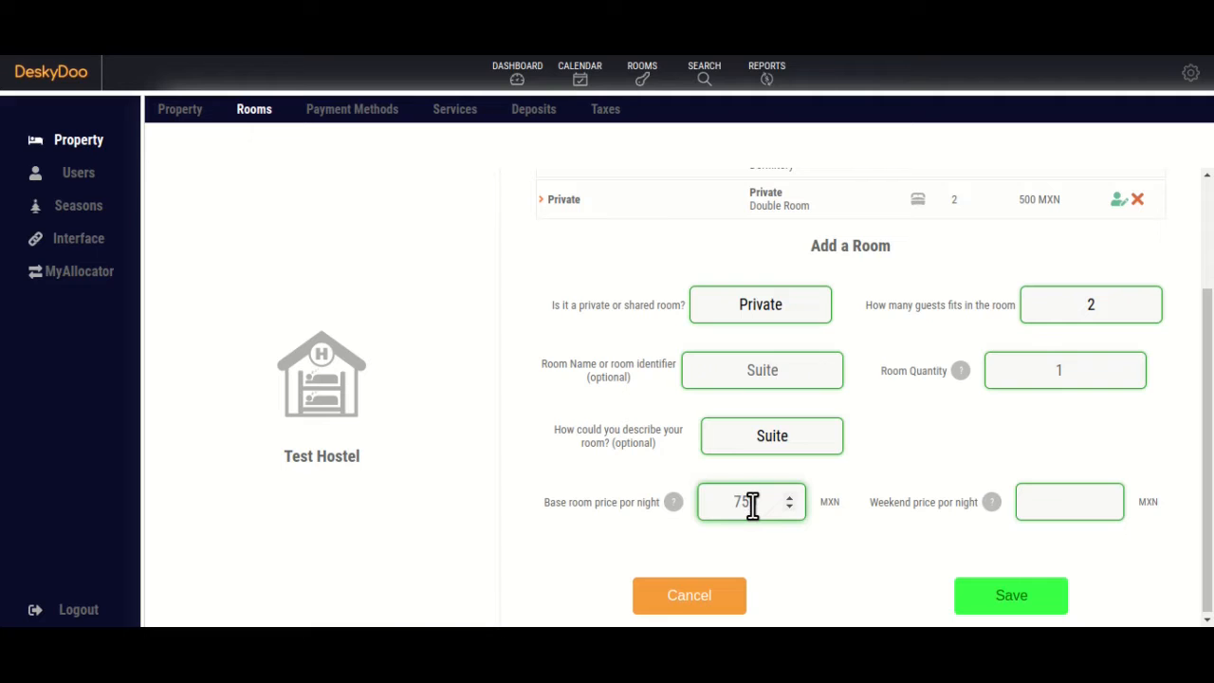
left_click(1007, 602)
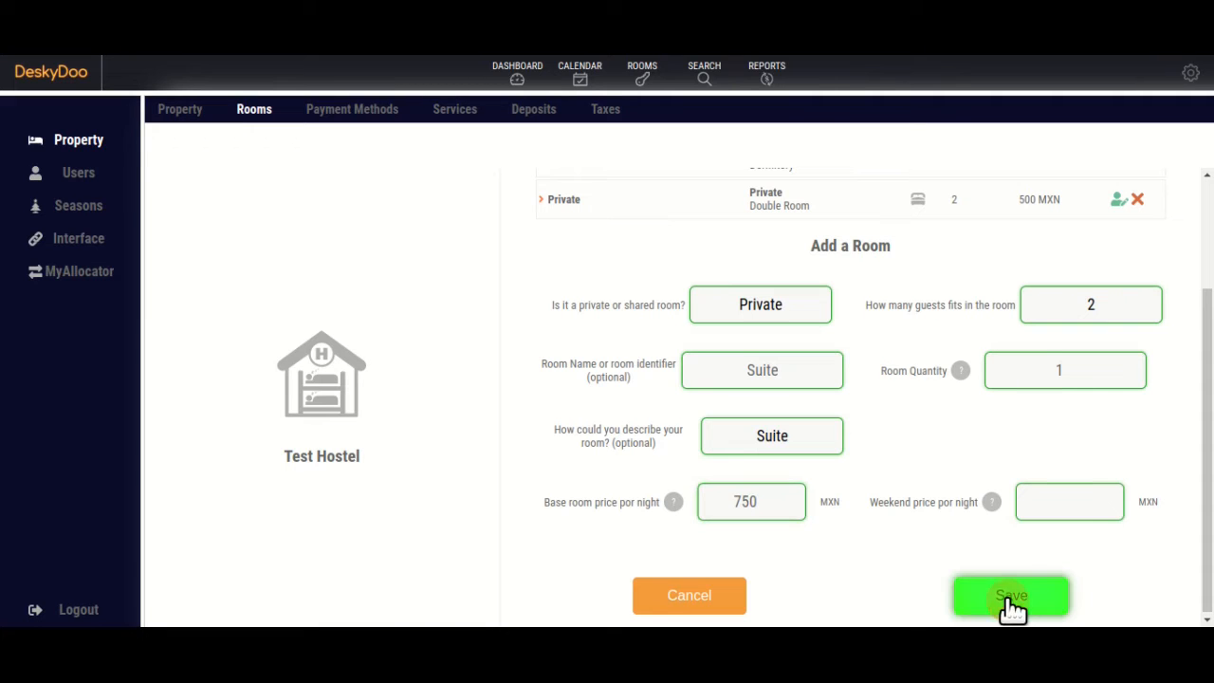
scroll(1091, 398, "up", 3)
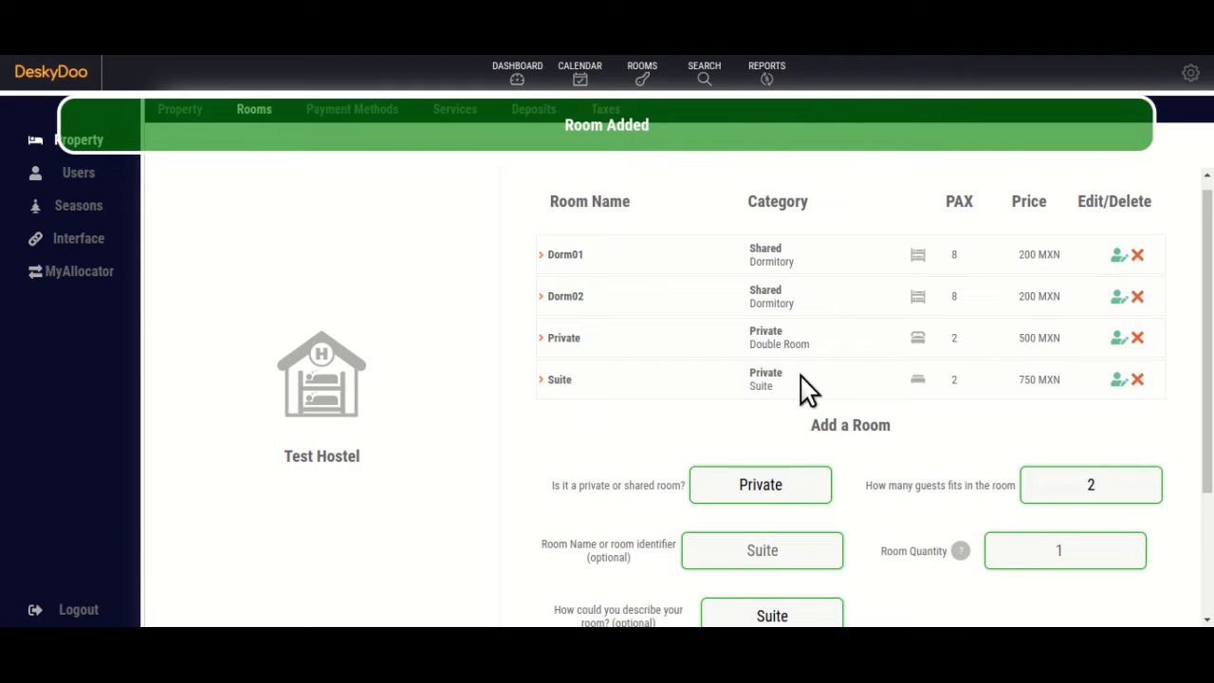
Edit the Suite room and change its weekend price to 800.
left_click(1119, 381)
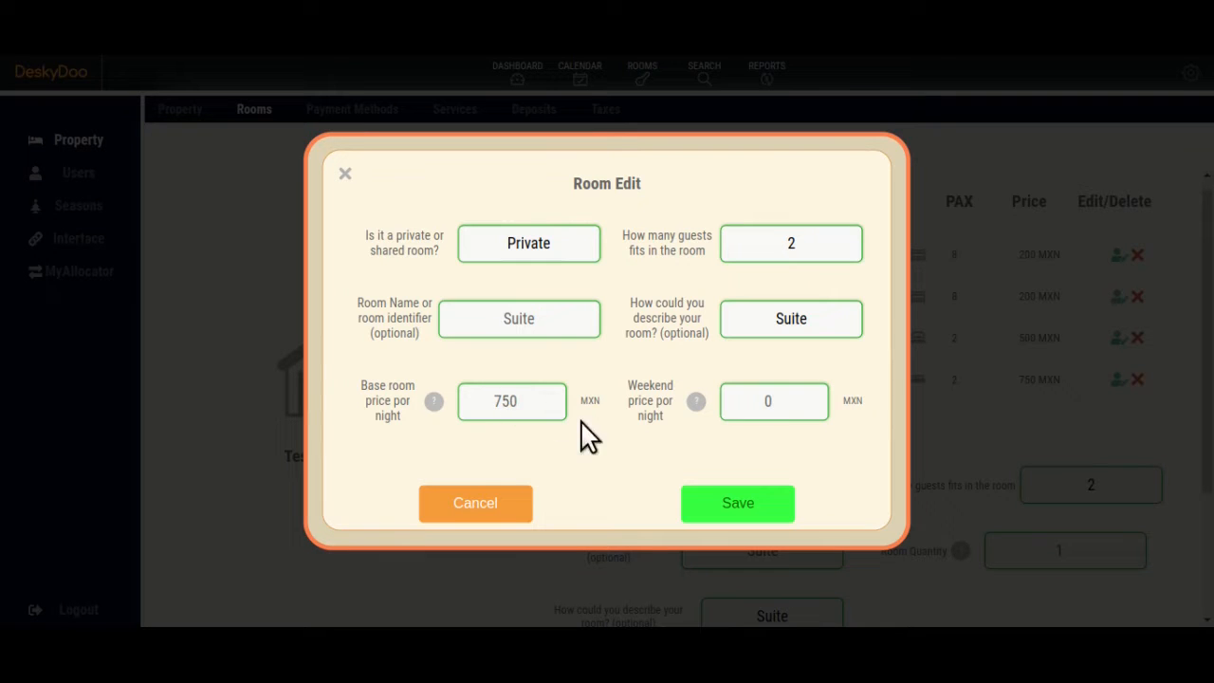
double_click(775, 402)
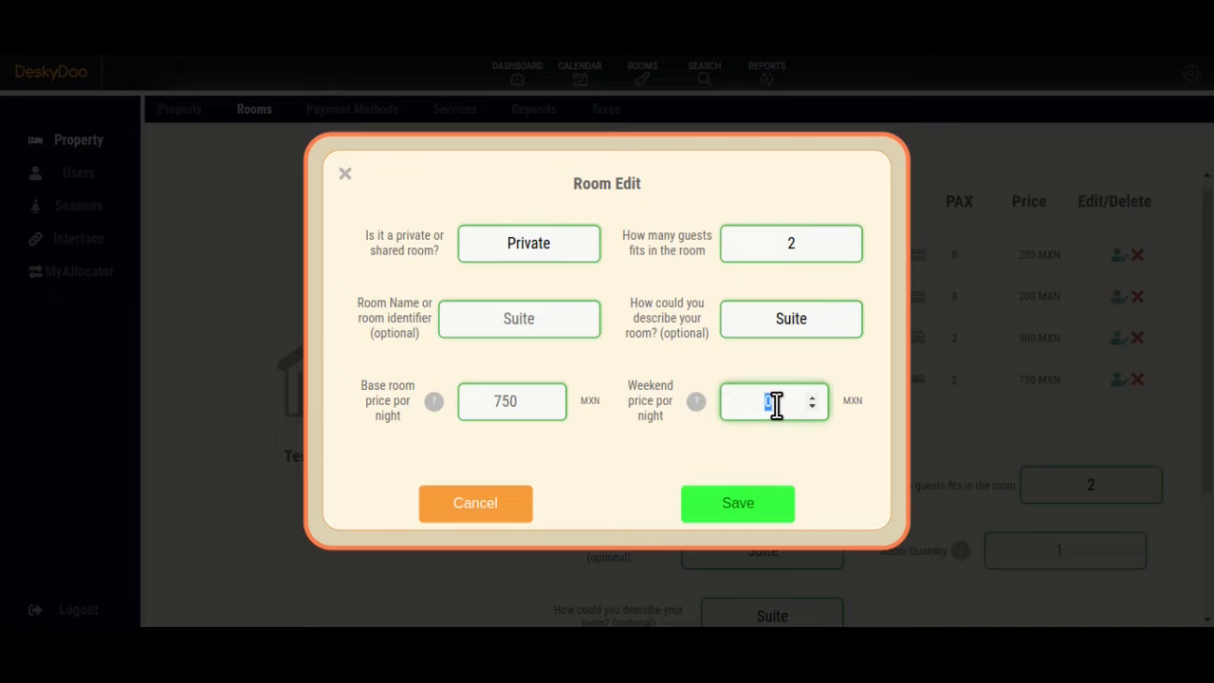
type("800")
left_click(749, 512)
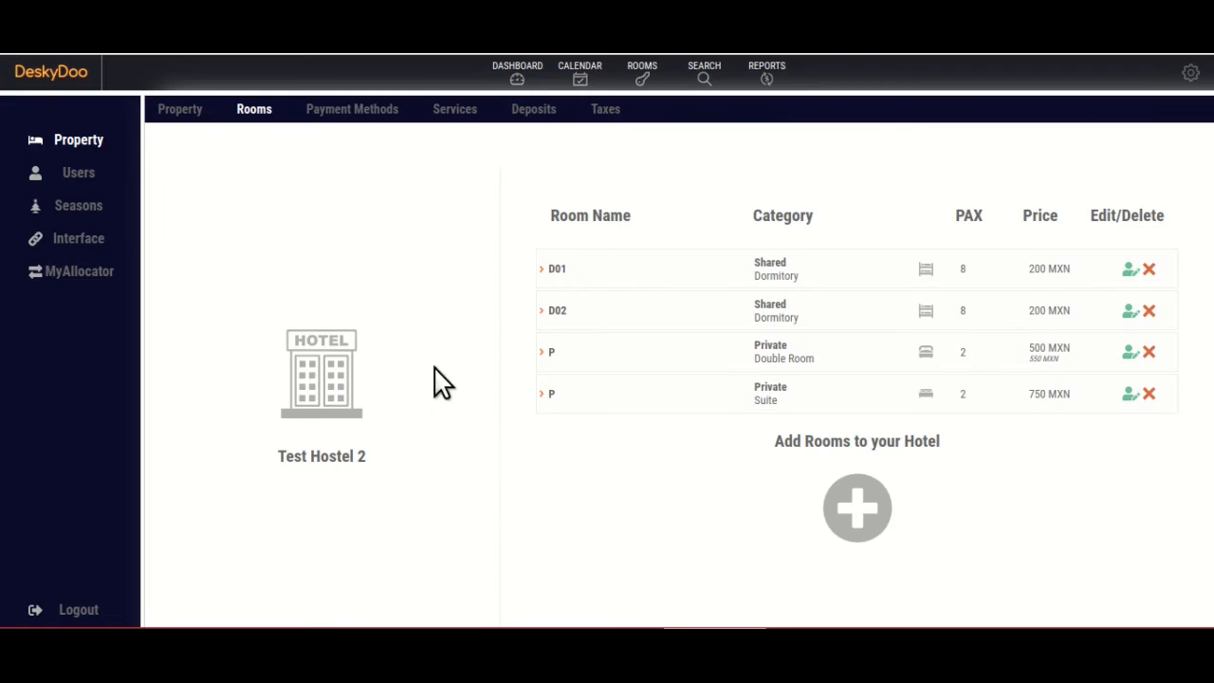
Add Cash, Credit Card and Bank Transfer payment methods, with Cash as default.
left_click(340, 109)
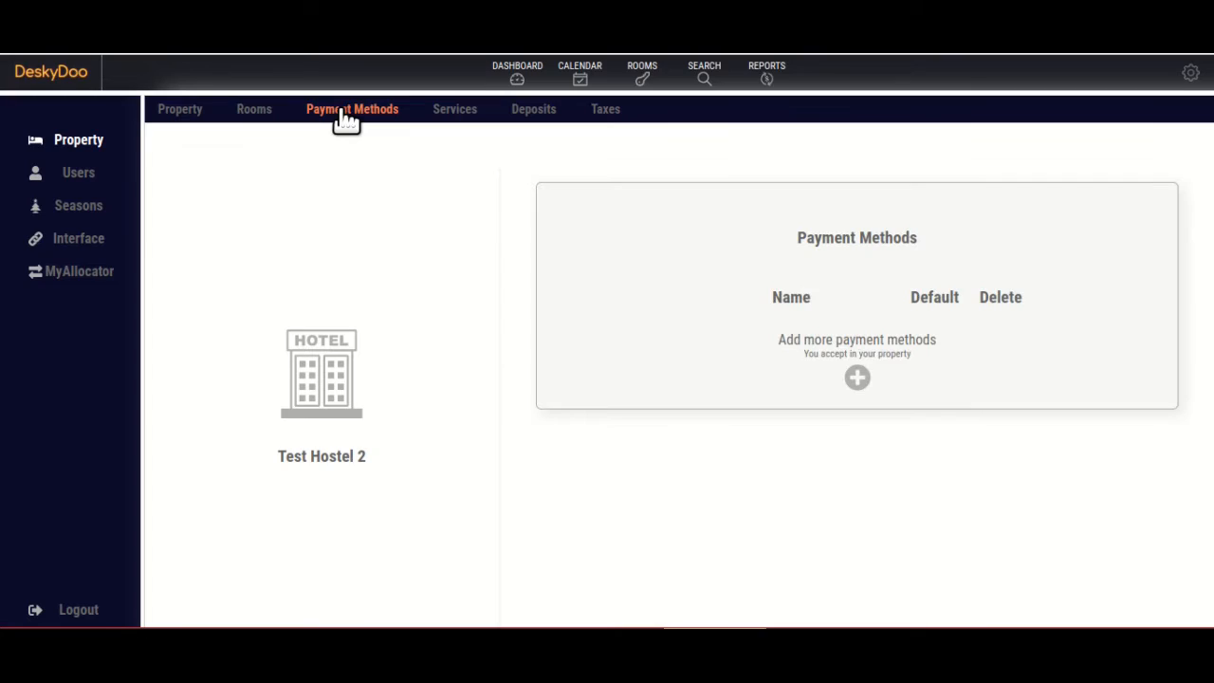
left_click(862, 377)
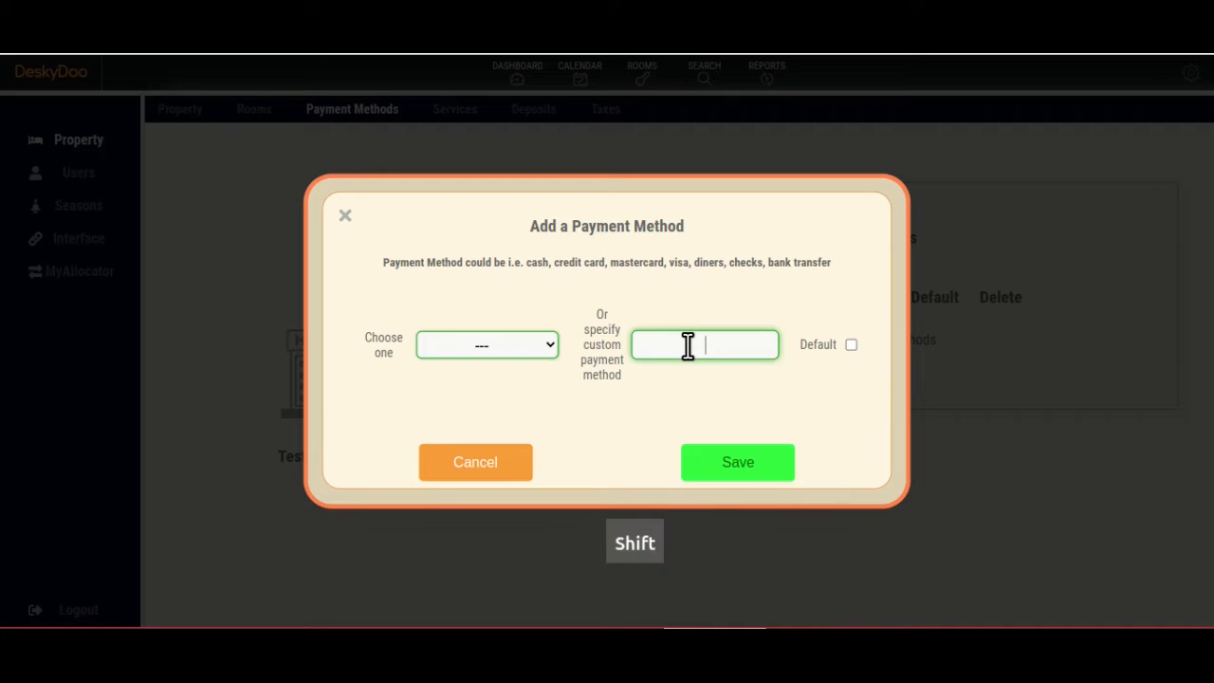
type("Cash")
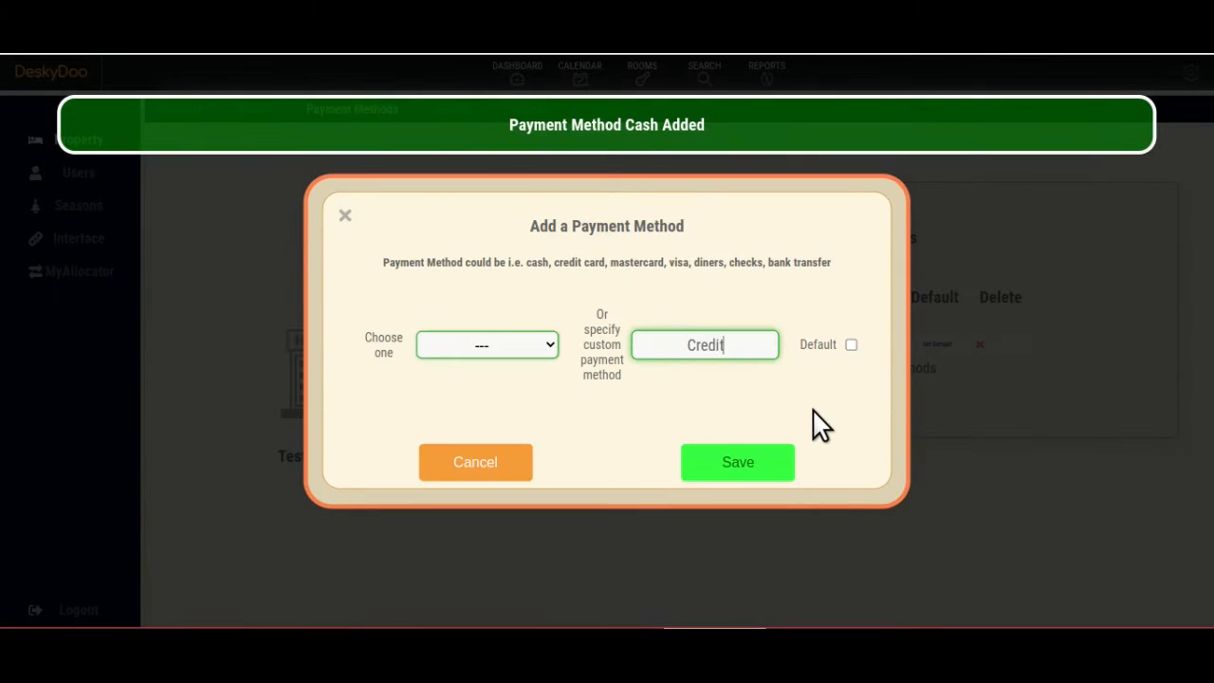
type("Card")
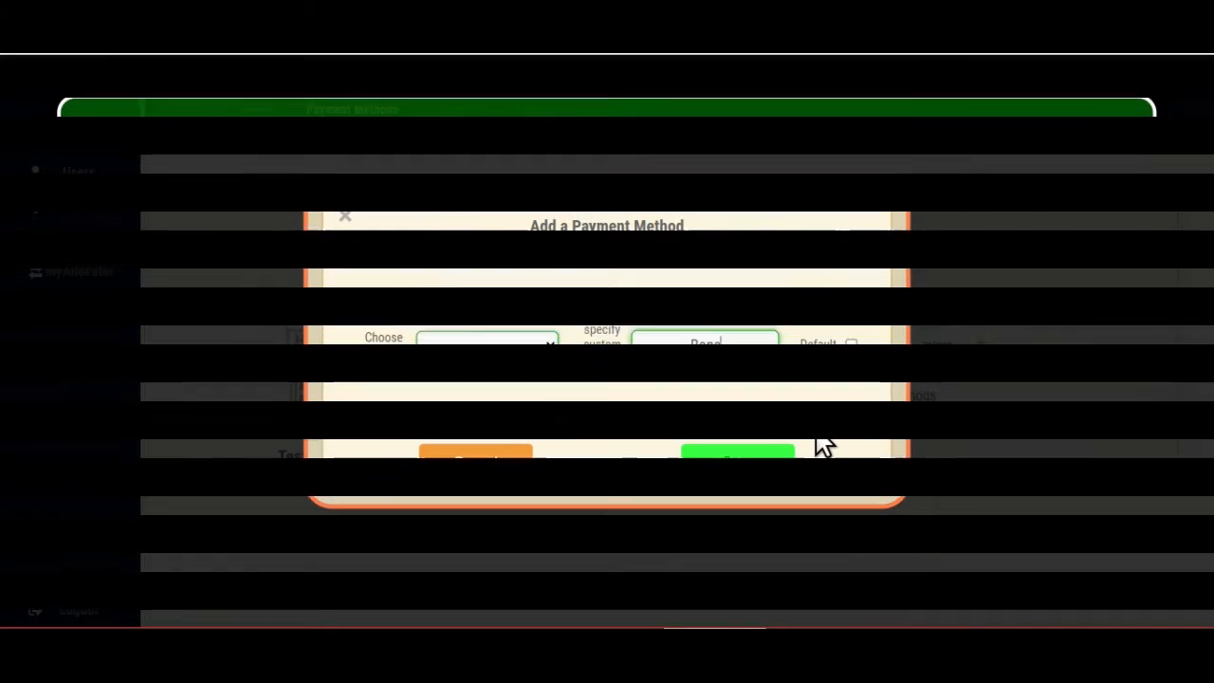
type("k Tran")
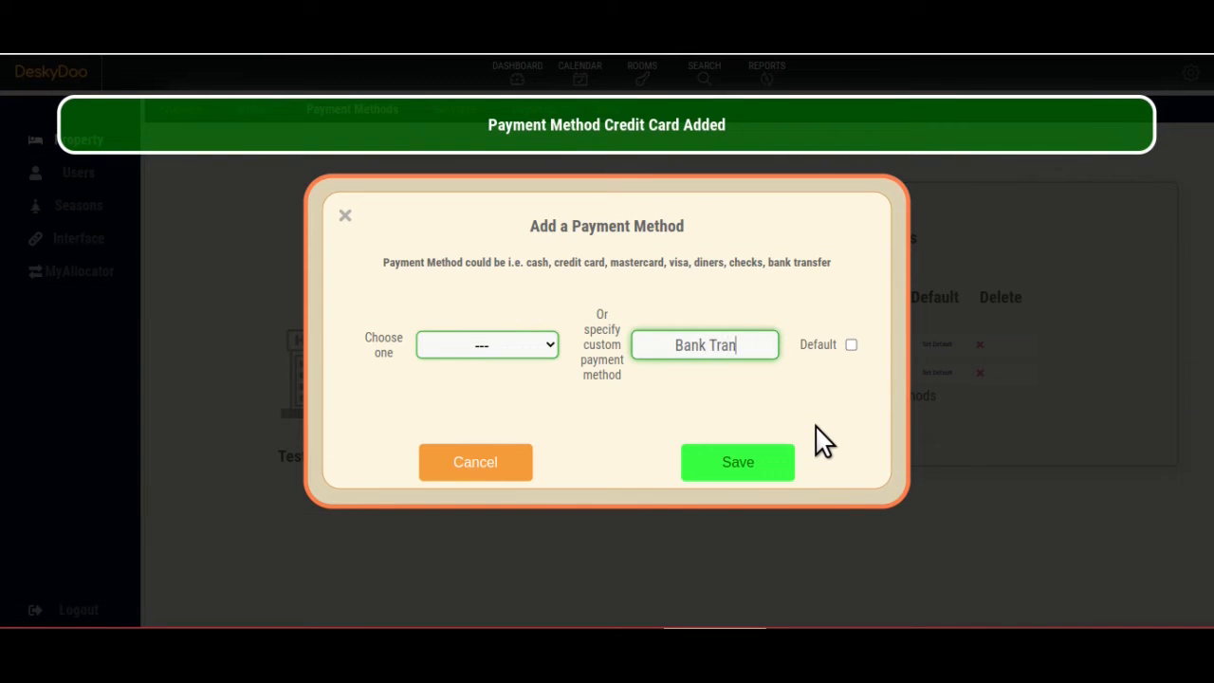
type("sfer")
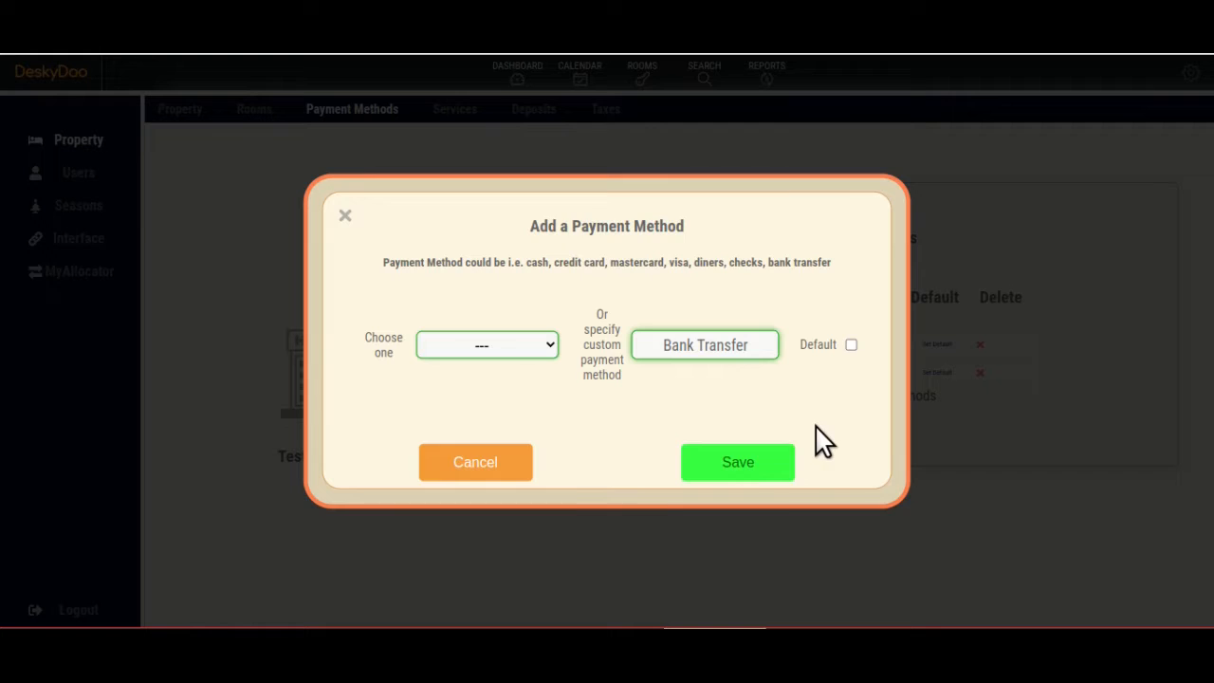
left_click(755, 472)
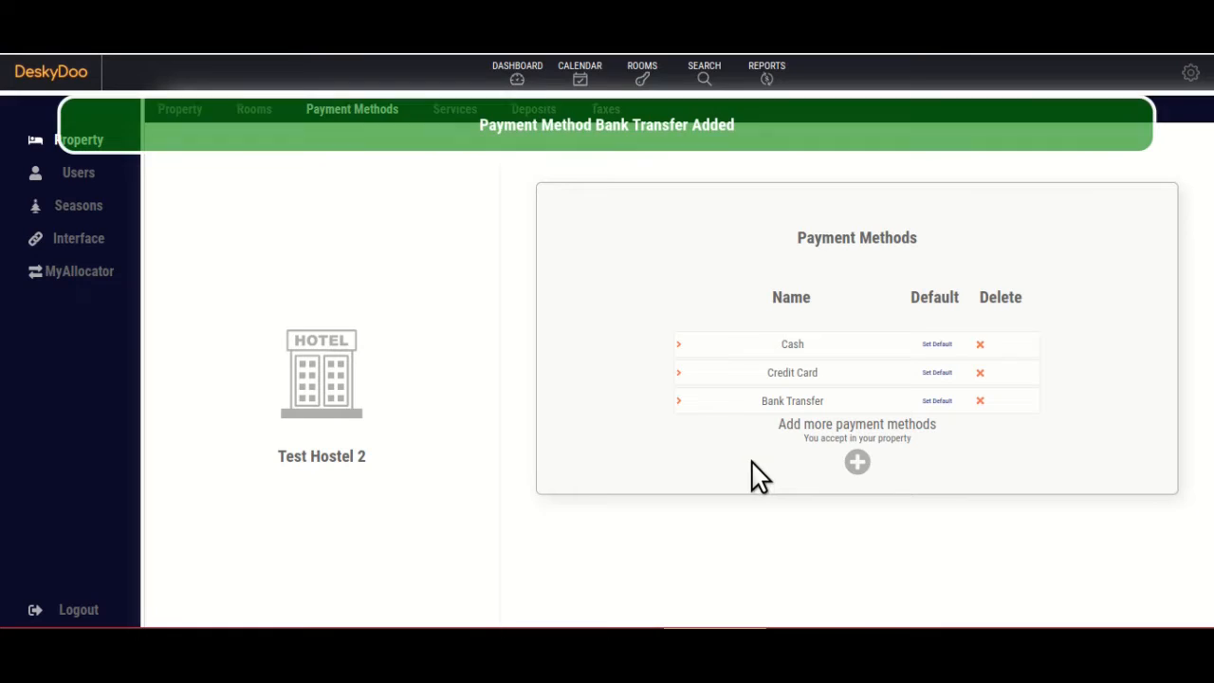
left_click(939, 343)
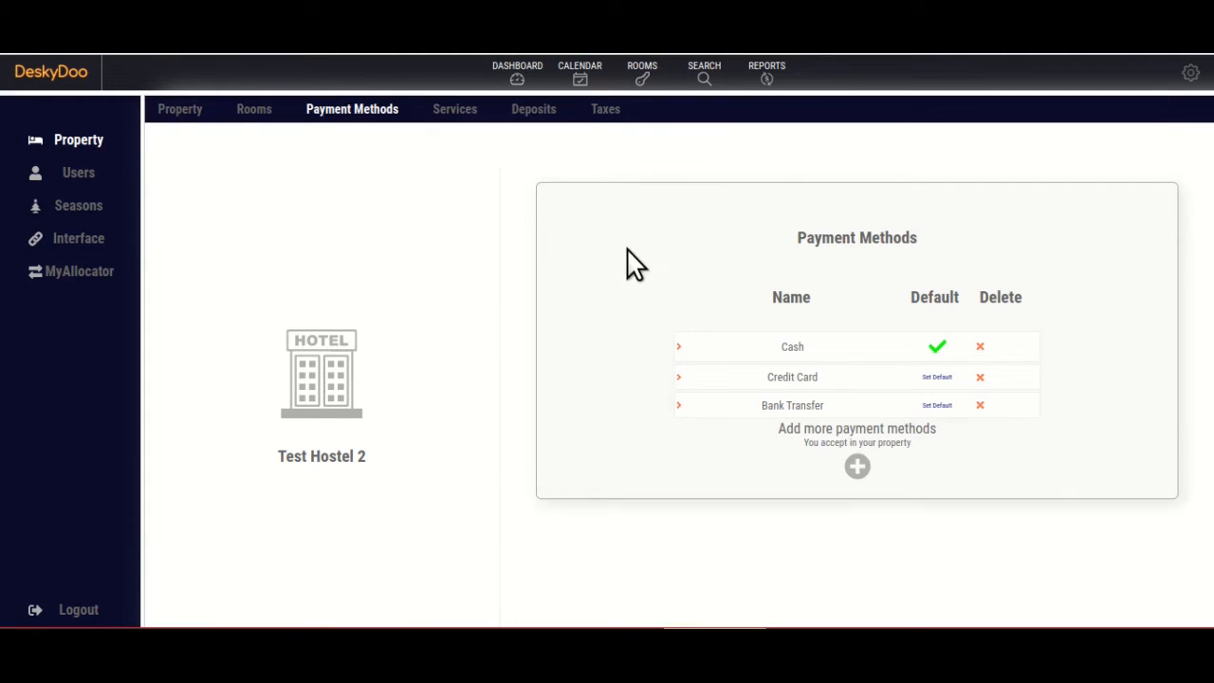
Add the extra services Tour at 500 and Special Tour.
left_click(458, 118)
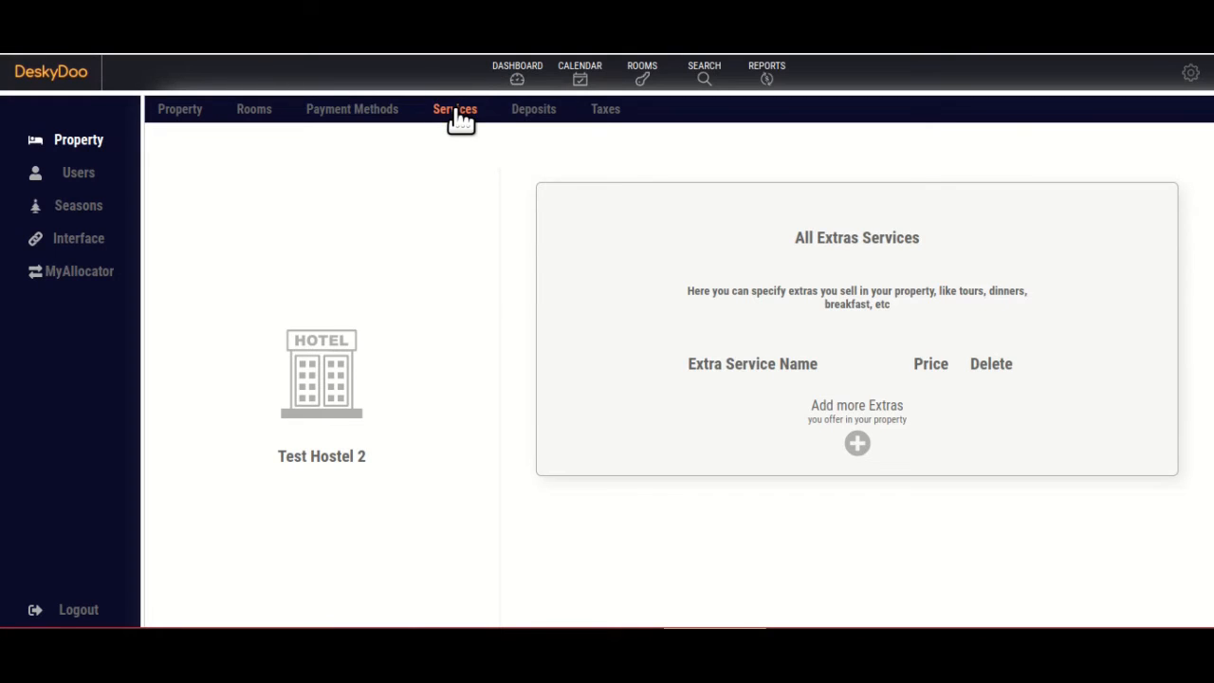
left_click(859, 446)
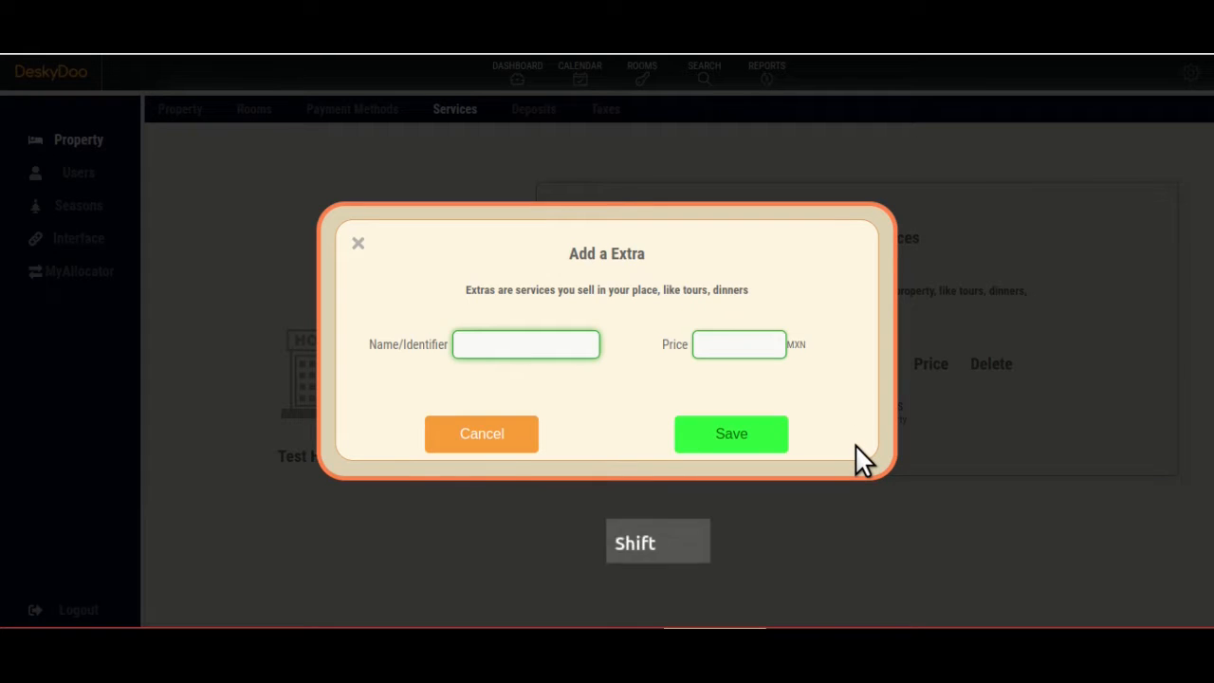
type("Tour")
key("Tab")
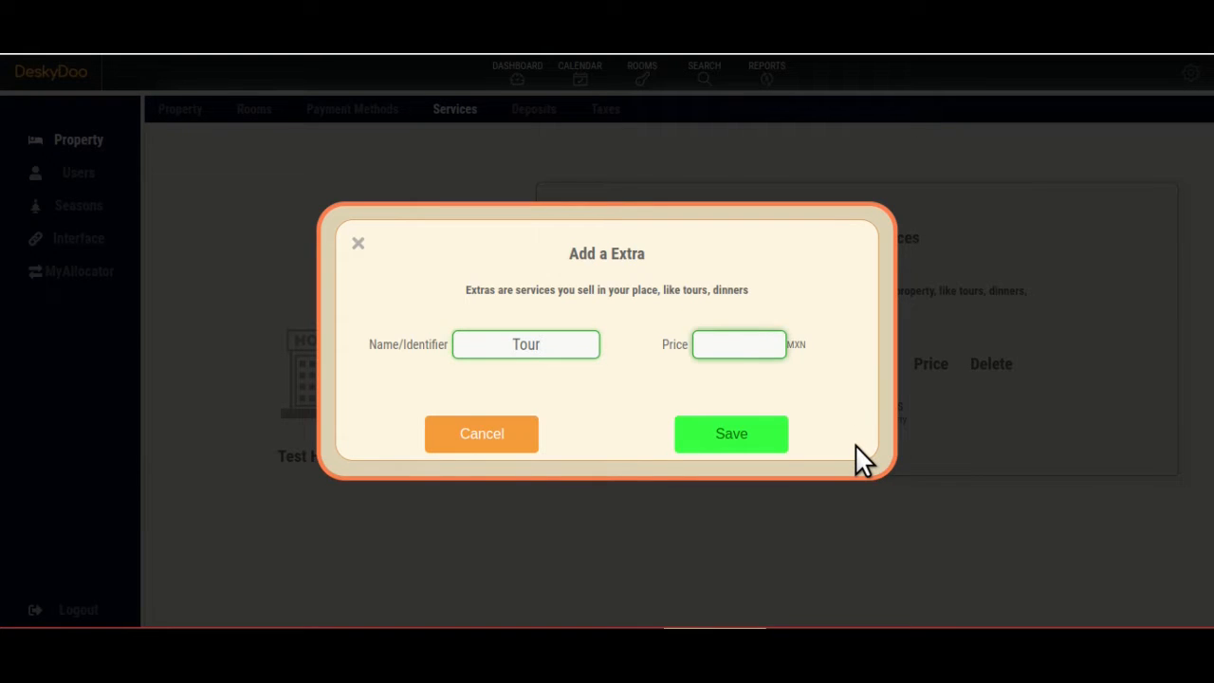
type("500")
left_click(746, 436)
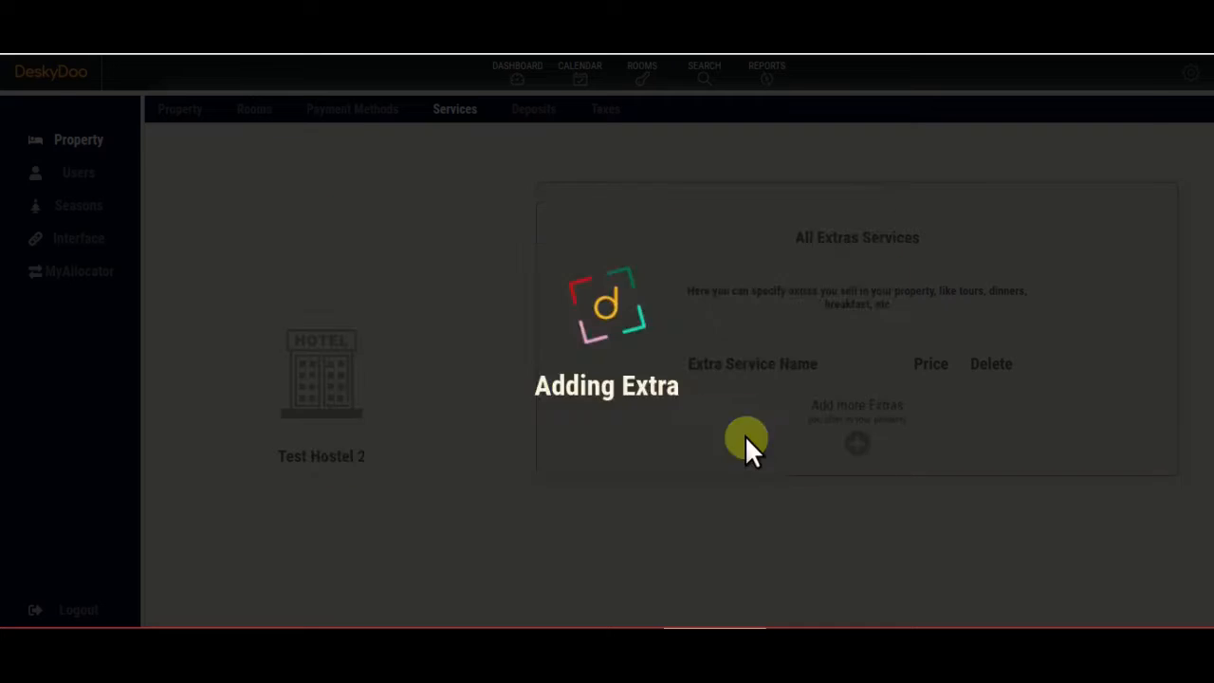
left_click(865, 480)
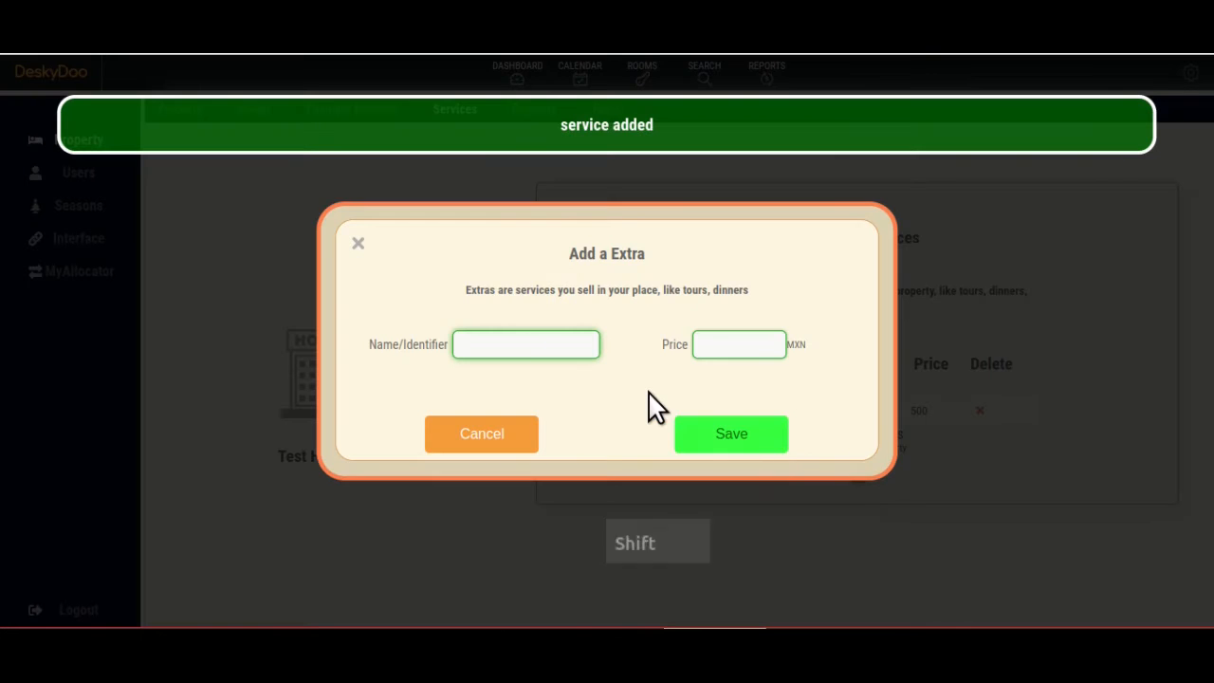
type("Special Toue")
key("BackSpace")
type("r")
key("Tab")
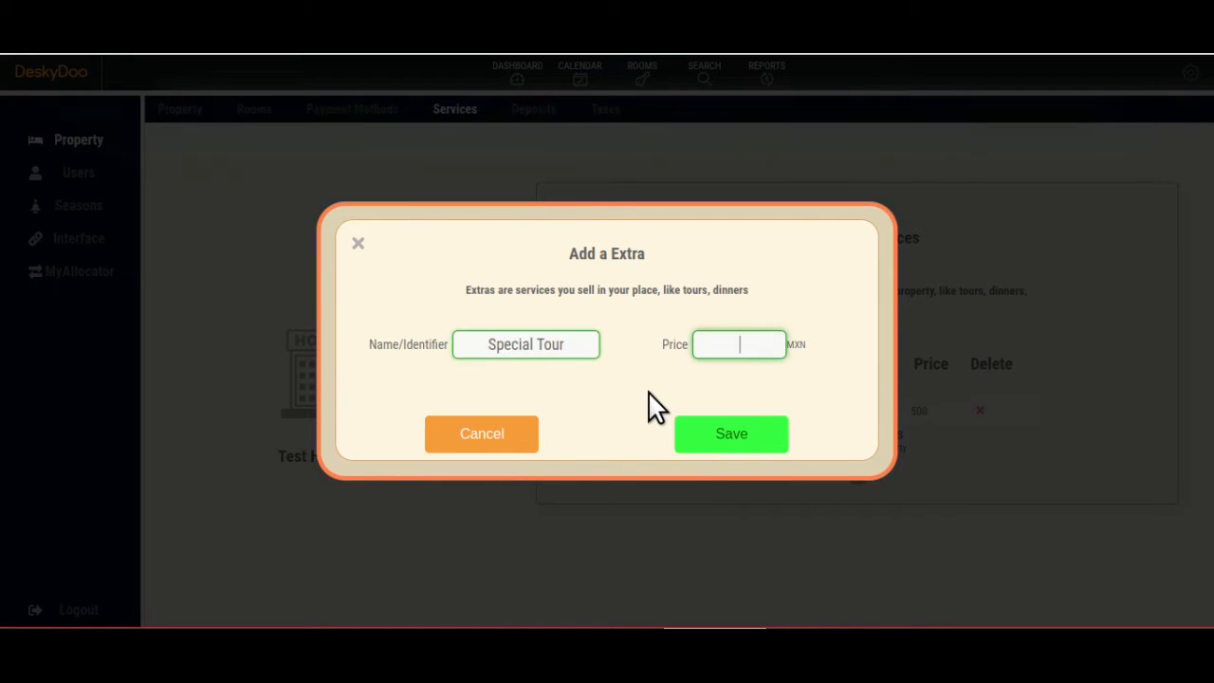
left_click(727, 438)
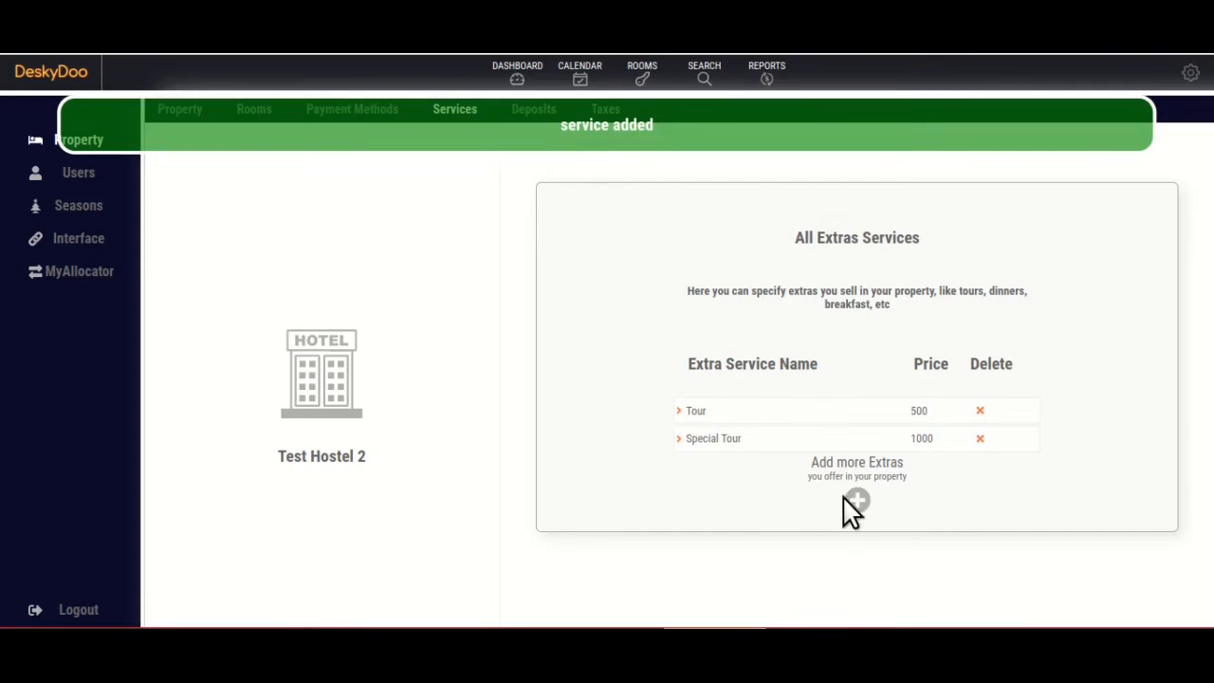
Add the extra services Dinner at 200 and BreakFast at 100.
left_click(856, 500)
type("Dinner")
key("Tab")
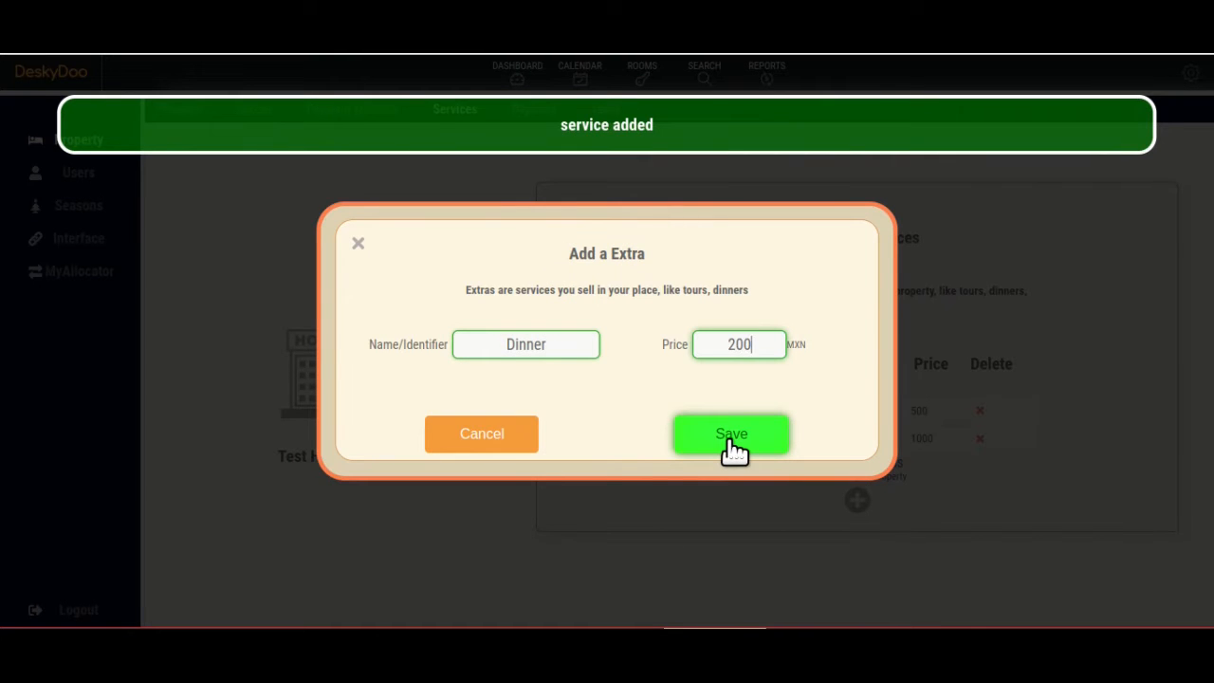
left_click(730, 436)
left_click(856, 526)
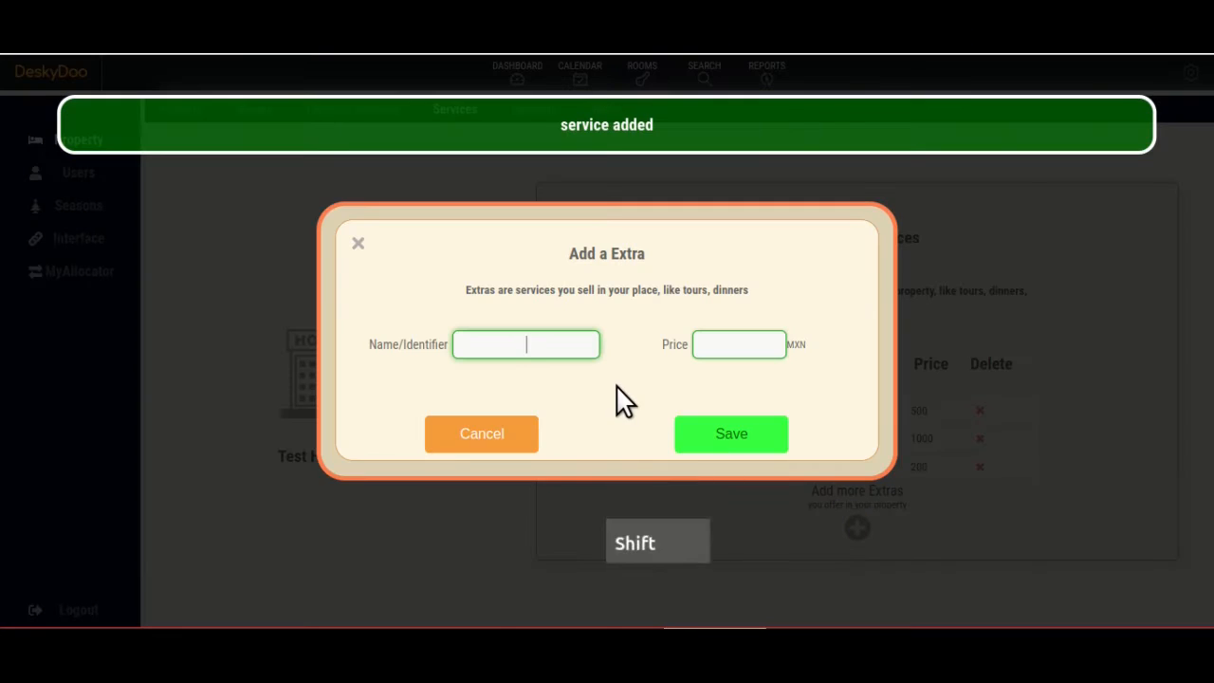
type("BreakFast")
key("Tab")
type("100")
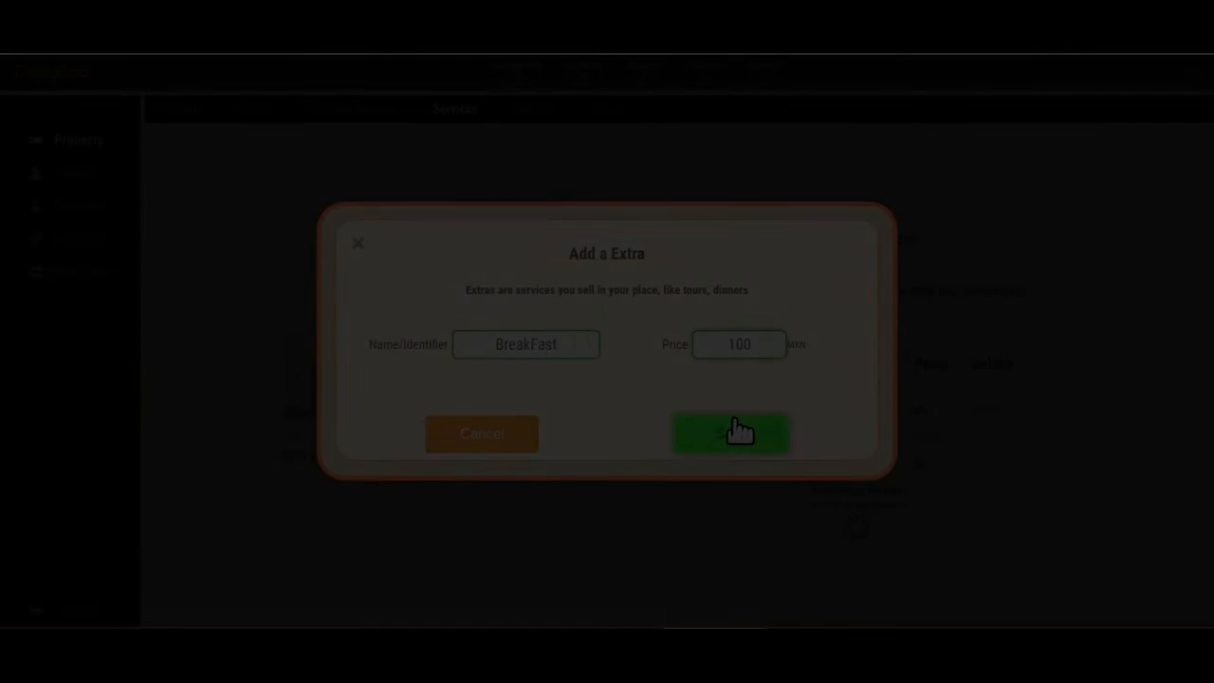
left_click(736, 433)
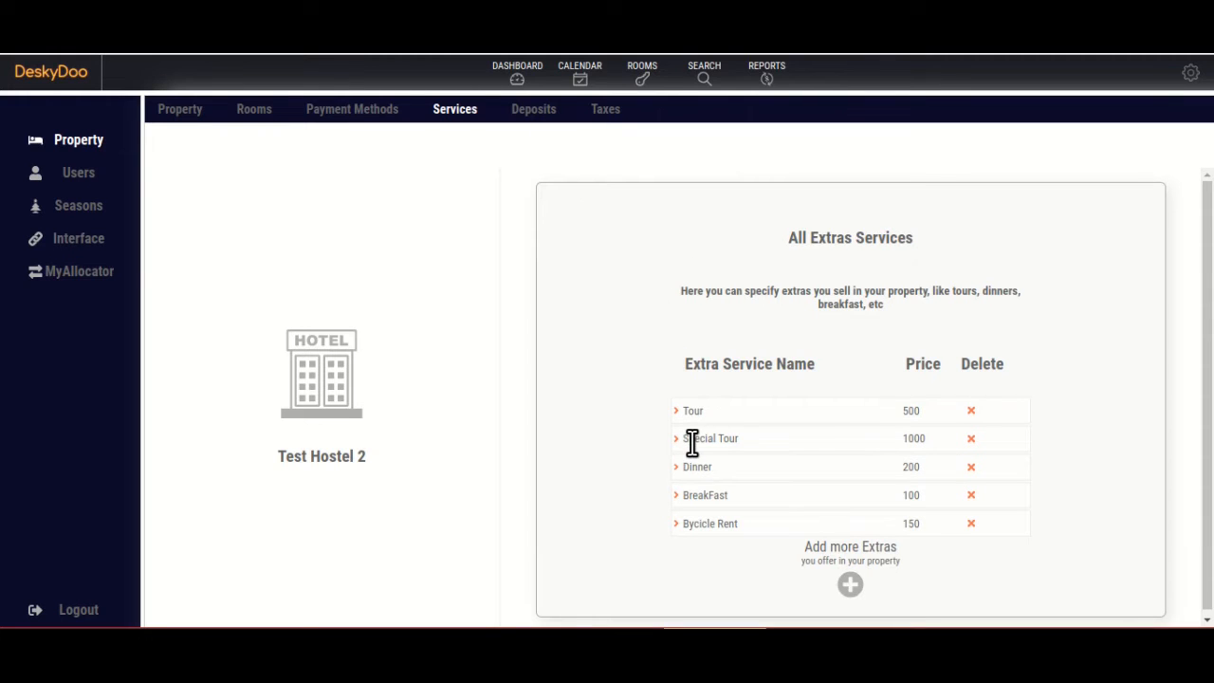
left_click(546, 114)
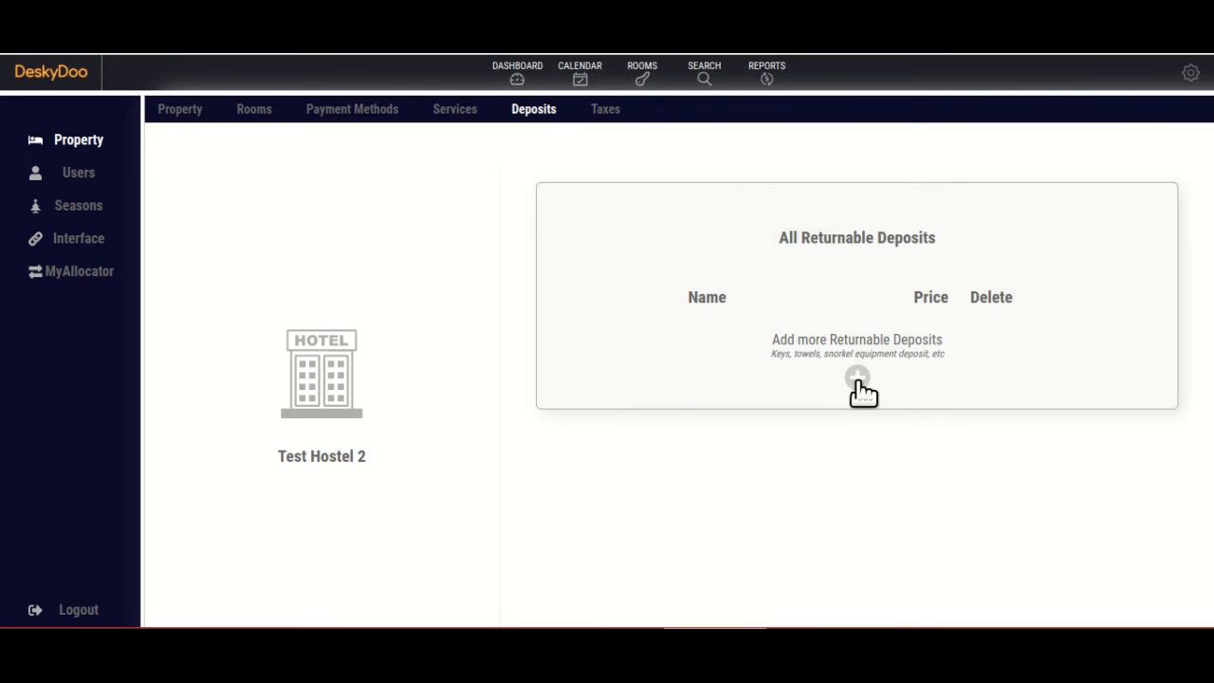
Add Towels as a returnable deposit of 100.
left_click(858, 380)
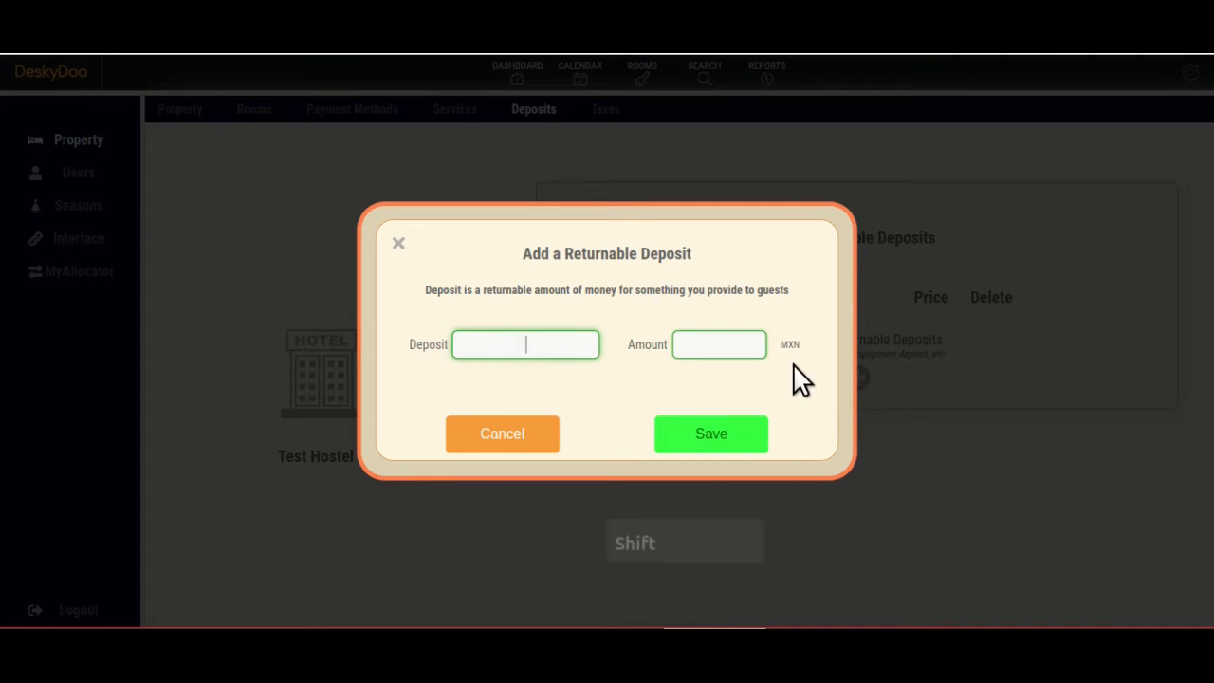
type("Towe")
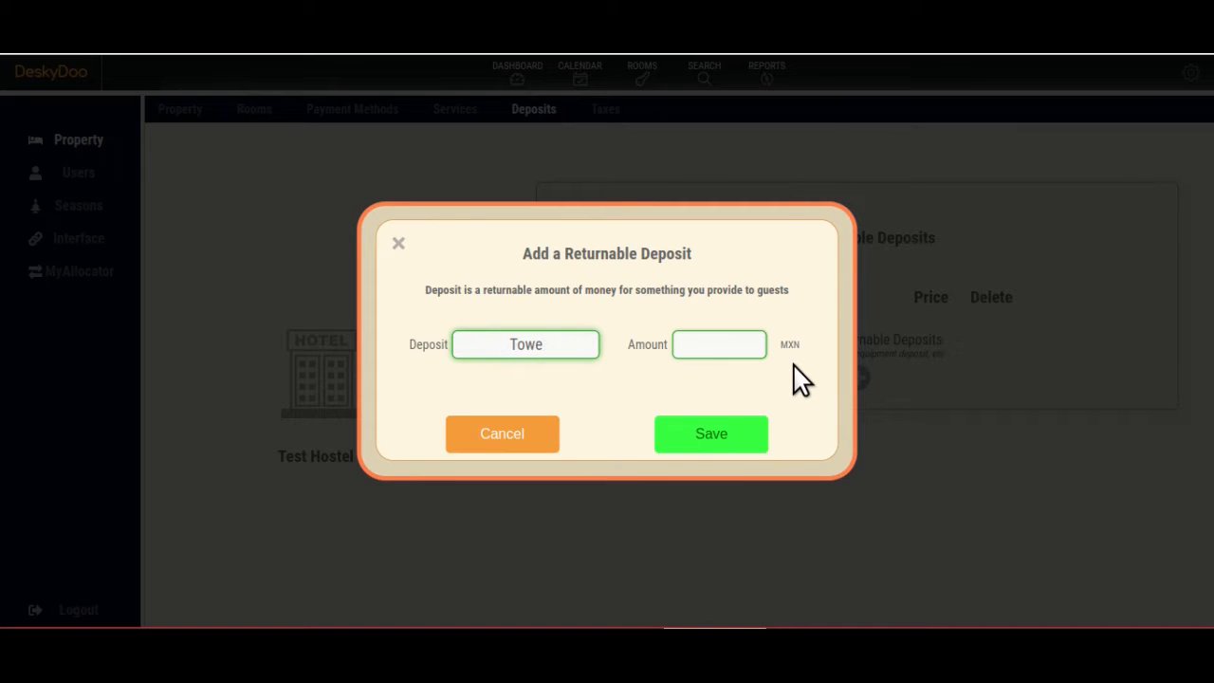
type("ls")
key("Tab")
type("100")
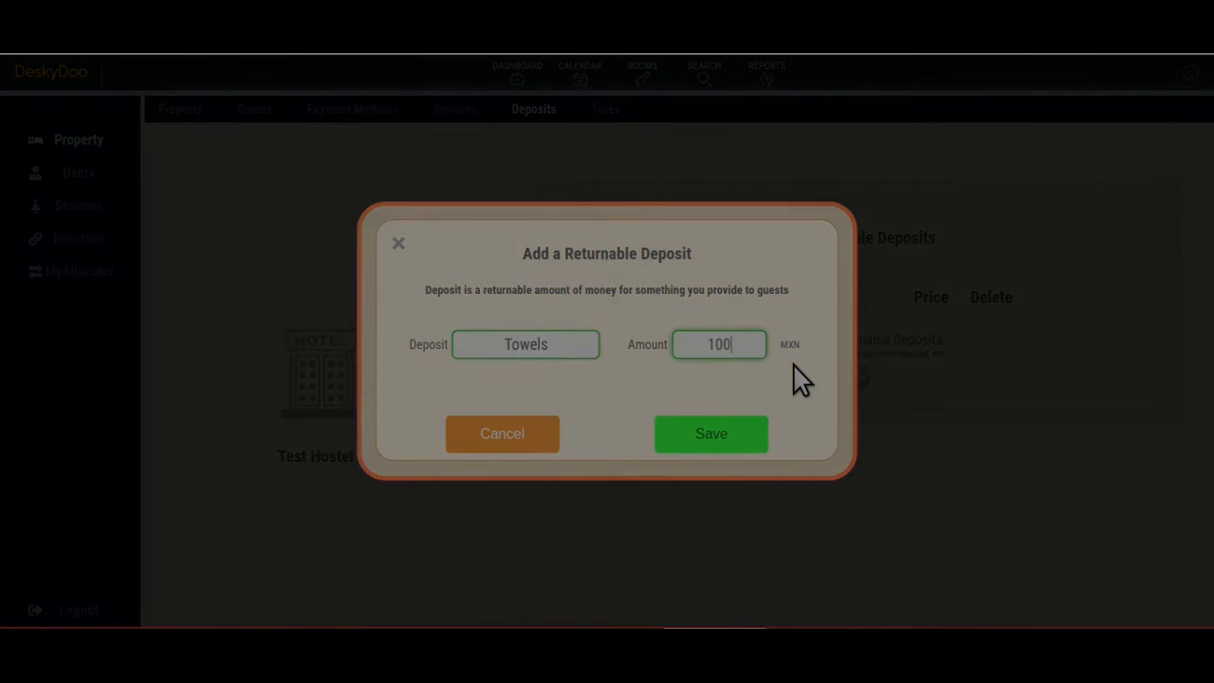
left_click(713, 435)
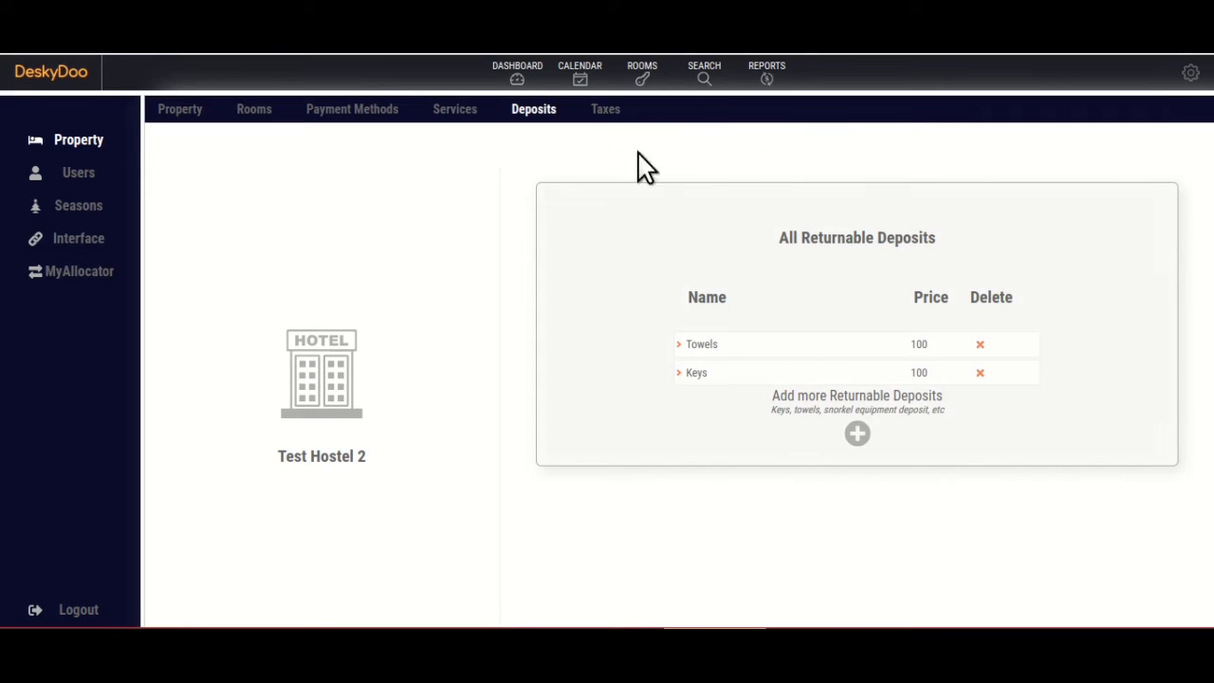
Add a VAT tax of 16% in the hostel's tax configuration.
left_click(604, 110)
left_click(857, 351)
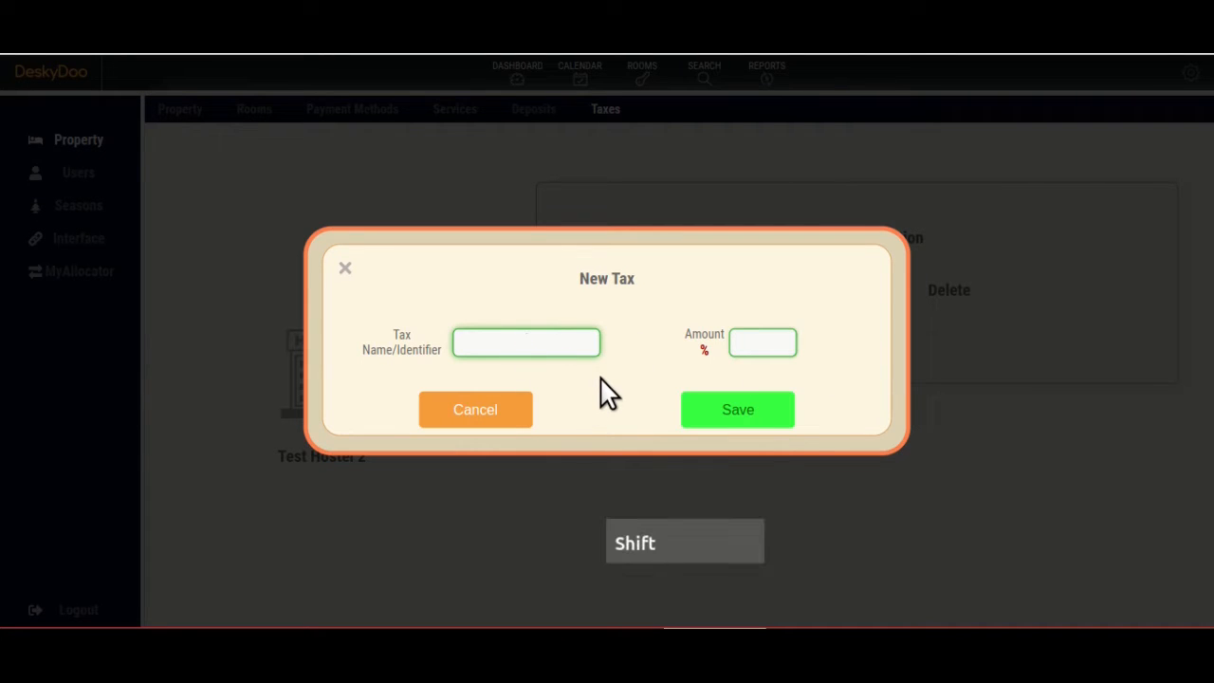
key("Tab")
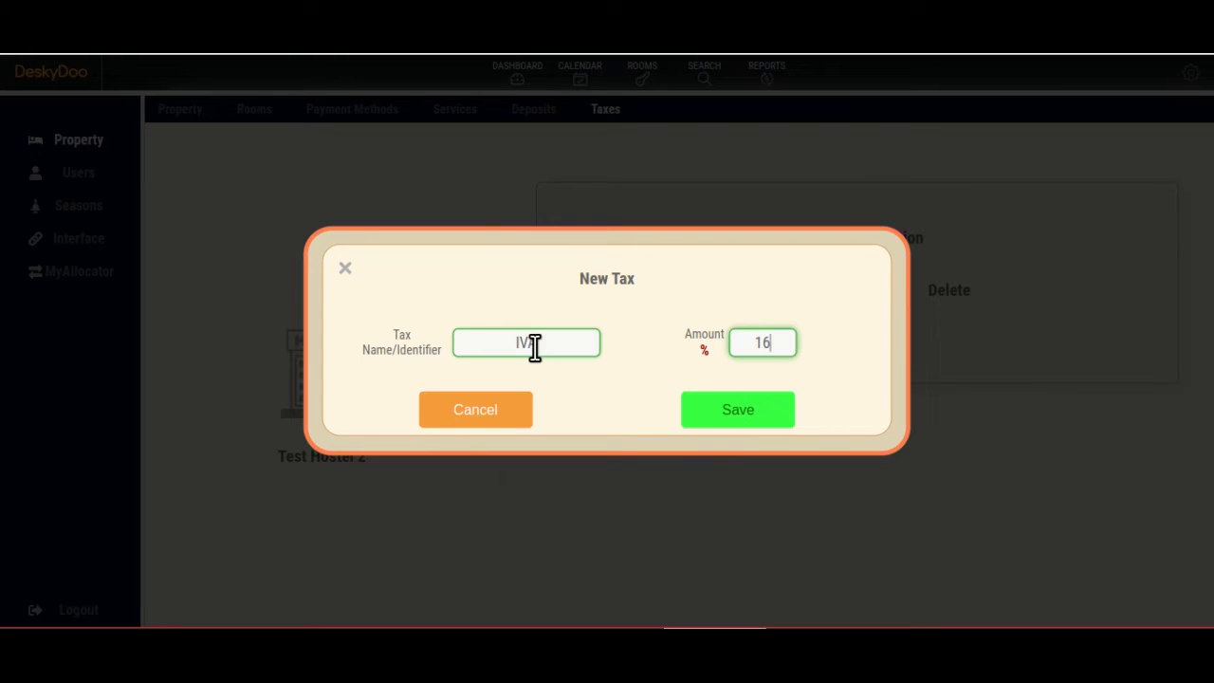
key("shift+Tab")
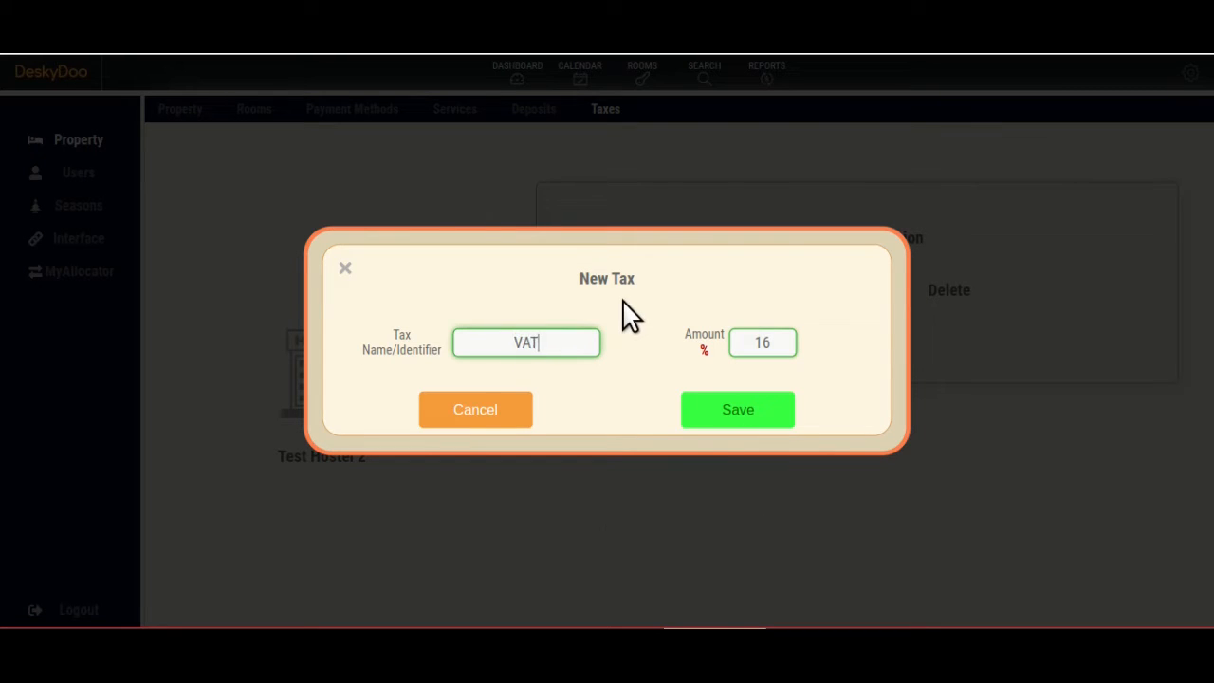
left_click(738, 414)
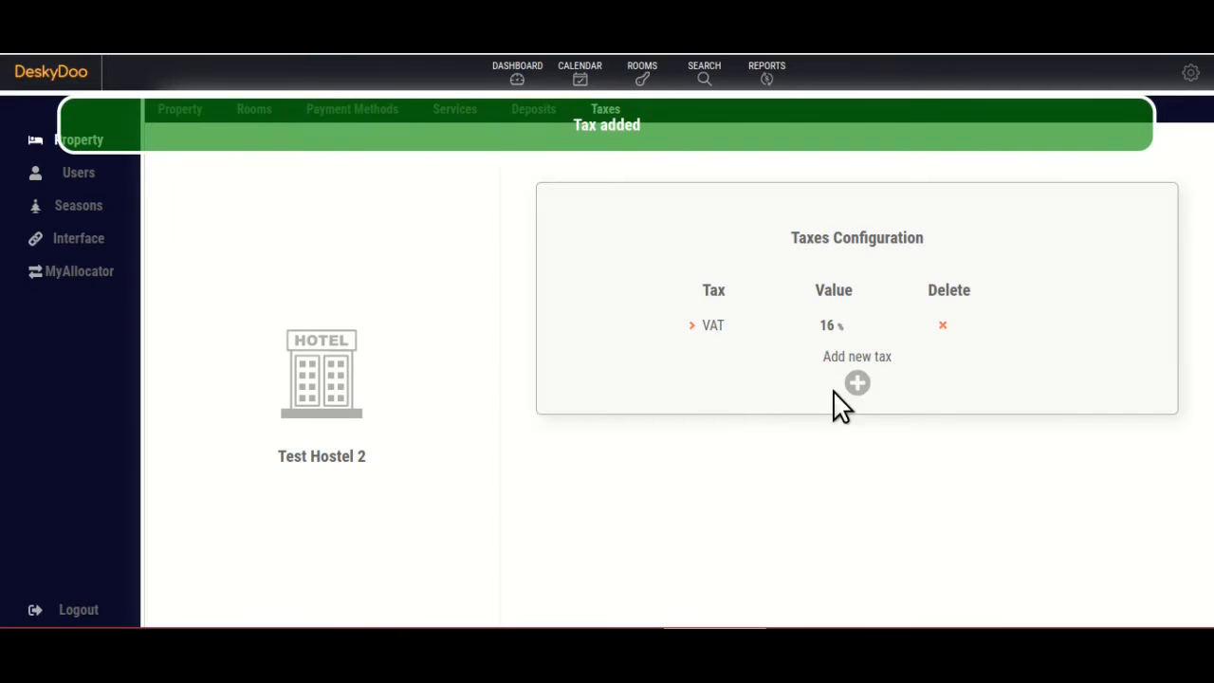
Start a second tax named Extra and move on to its amount.
left_click(858, 381)
key("shift")
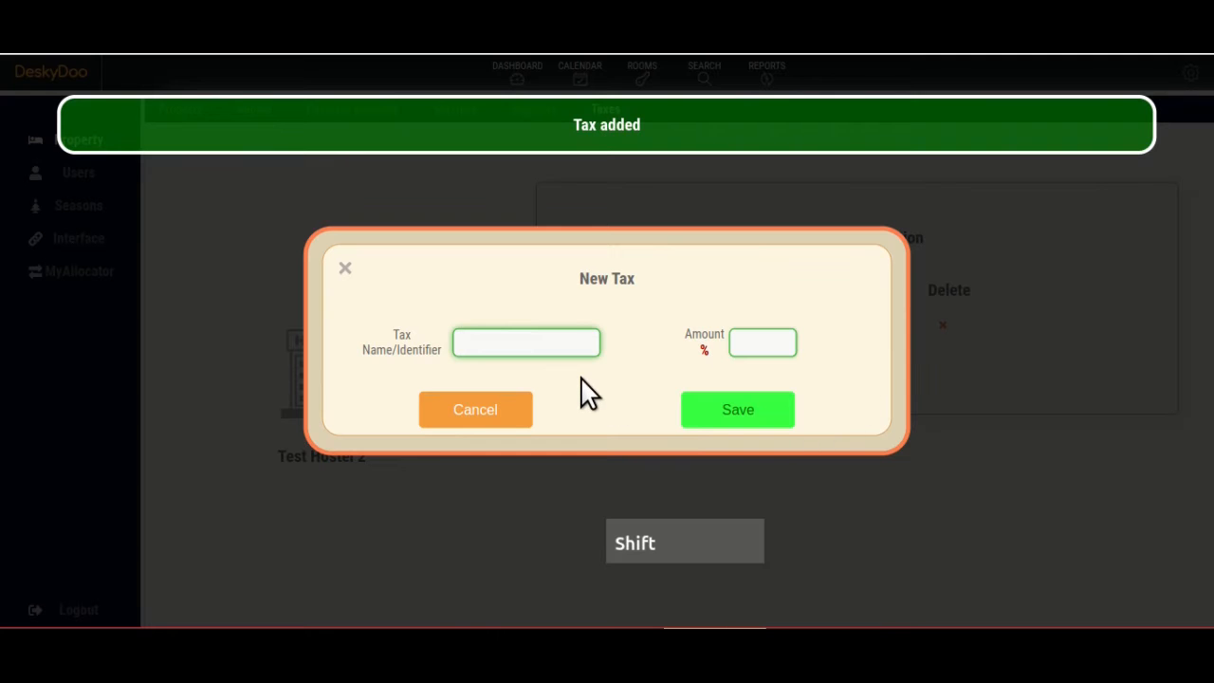
key("shift")
type("Extra")
key("Tab")
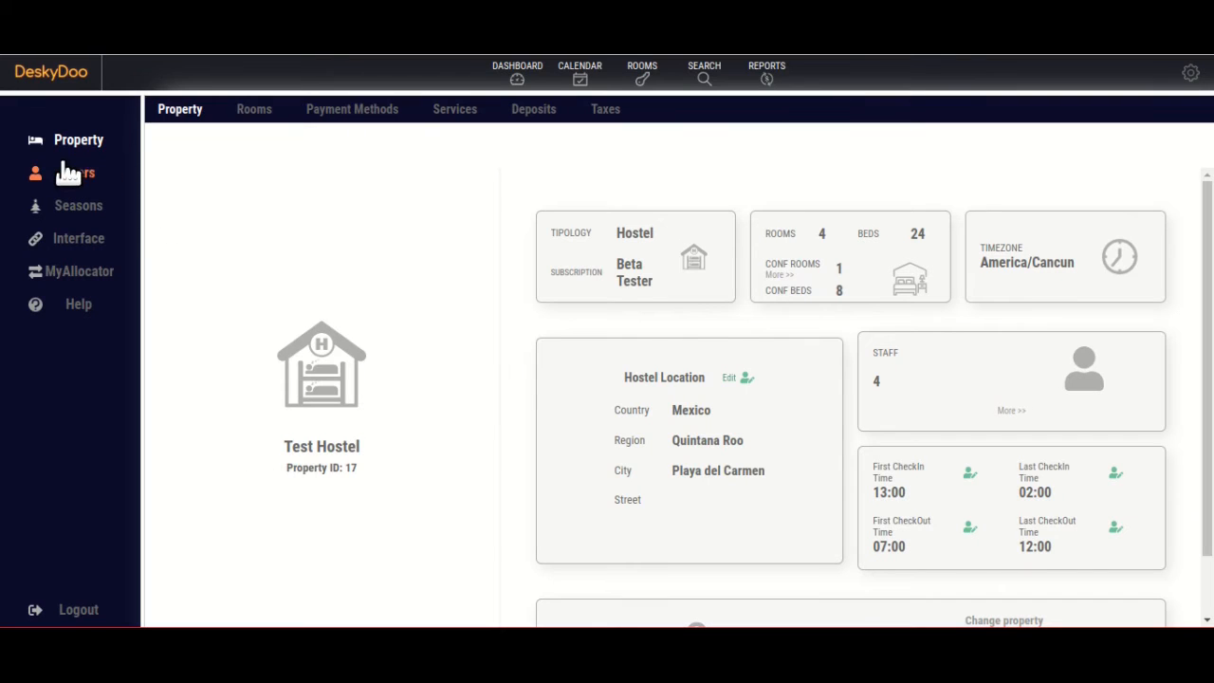
In user settings, keep English as user language, connect the Google login, and open password change.
left_click(72, 173)
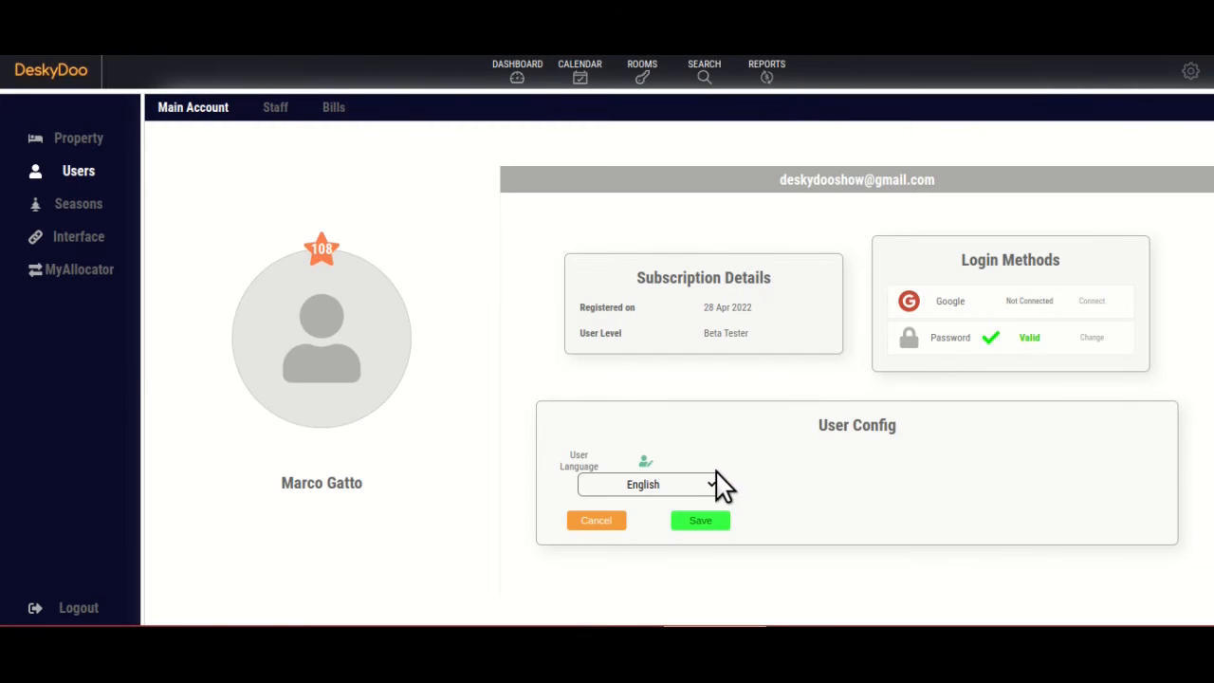
left_click(710, 487)
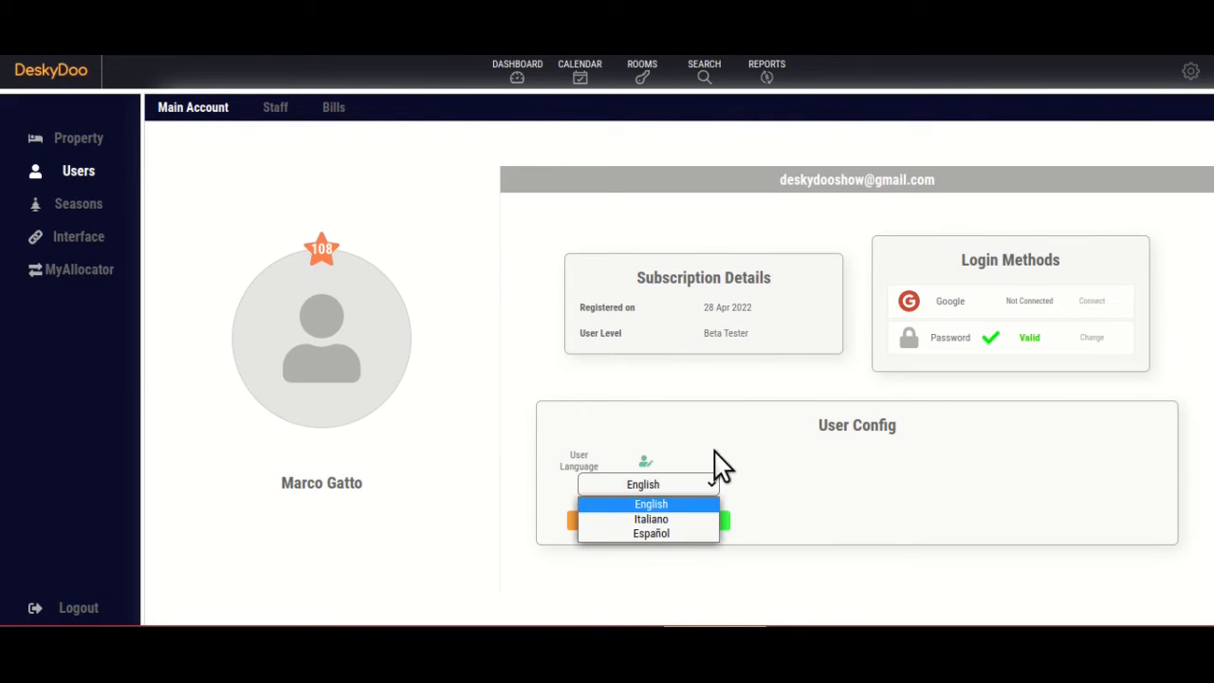
left_click(739, 452)
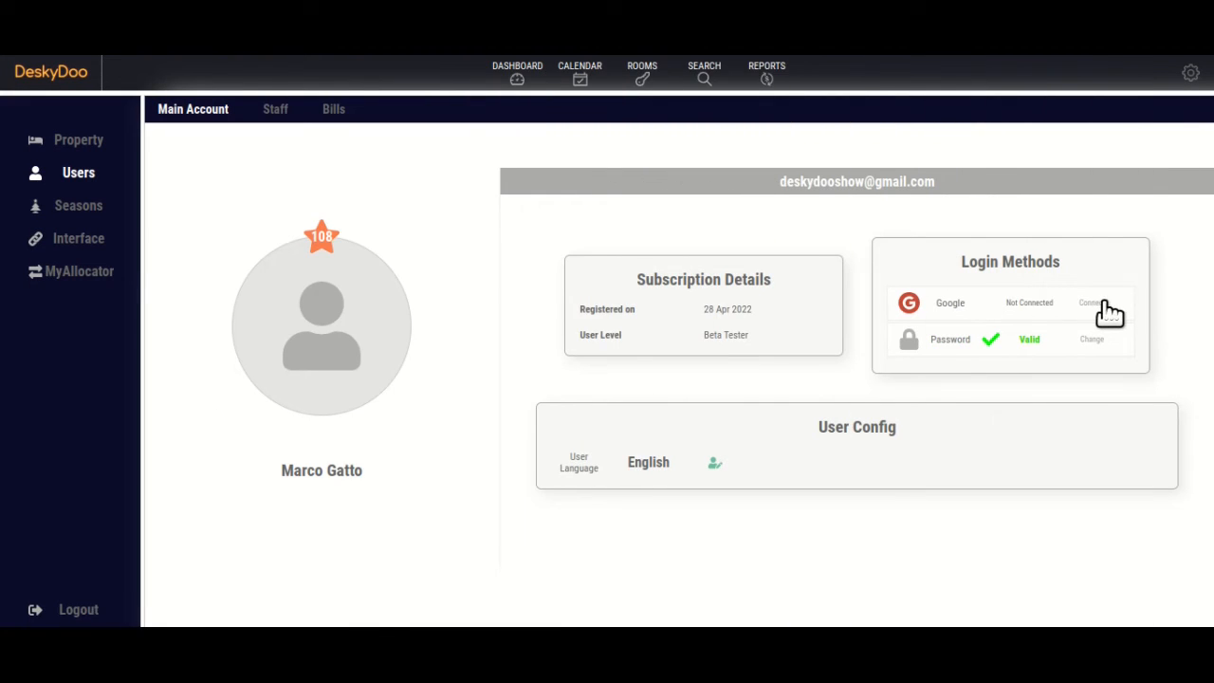
left_click(1104, 304)
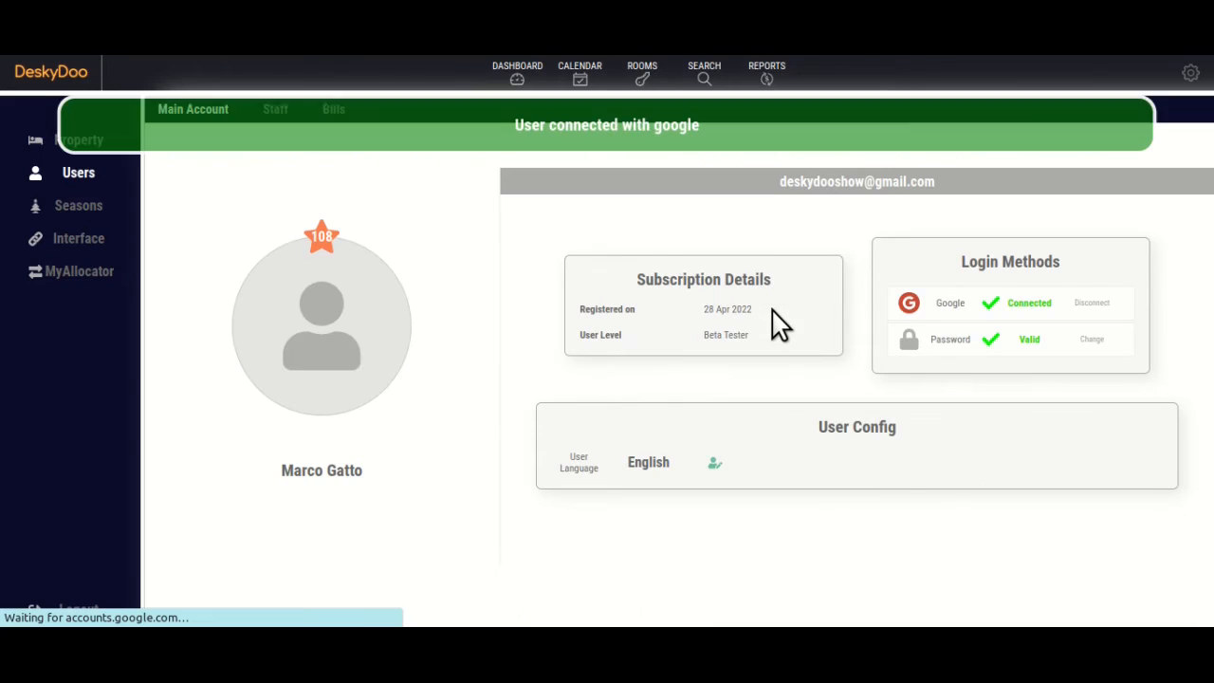
left_click(1095, 339)
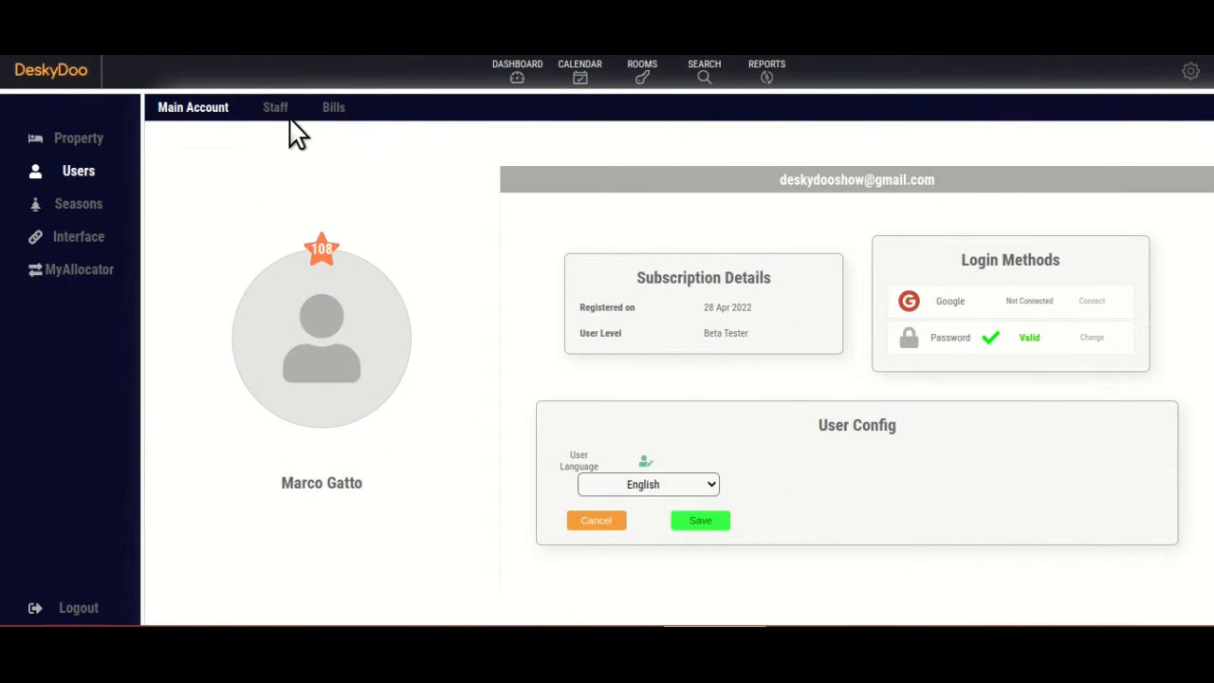
Start a new staff member, entering the first name and replacing the e-mail username.
left_click(275, 108)
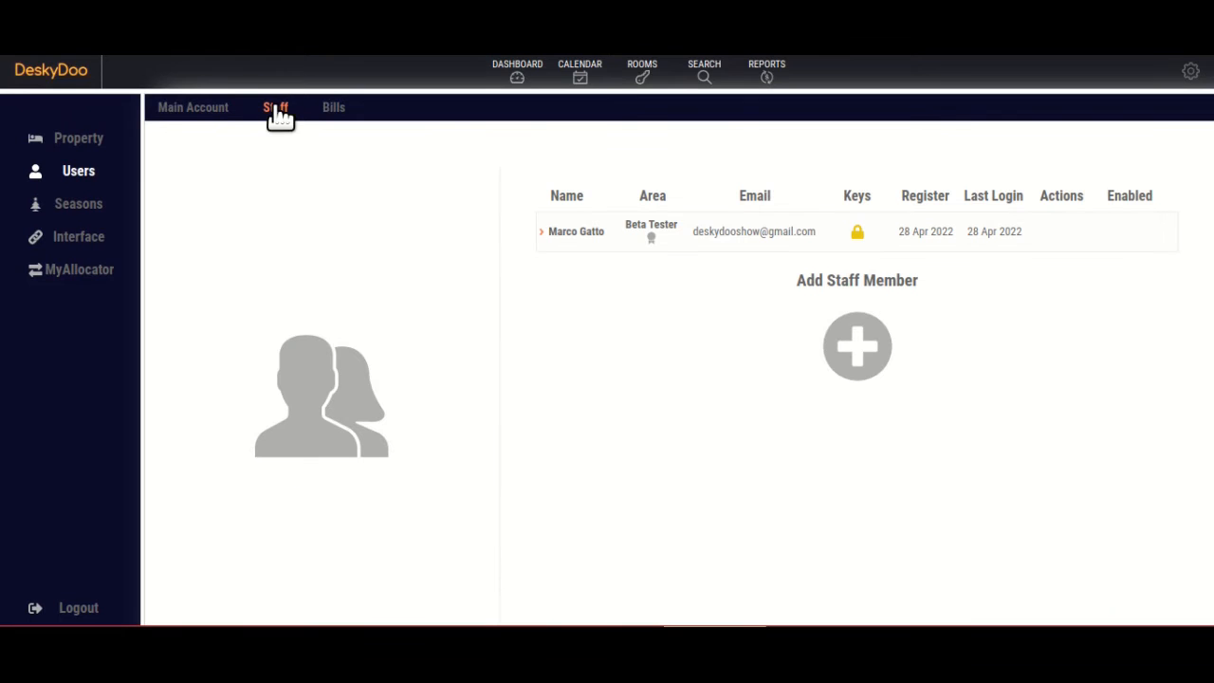
left_click(868, 353)
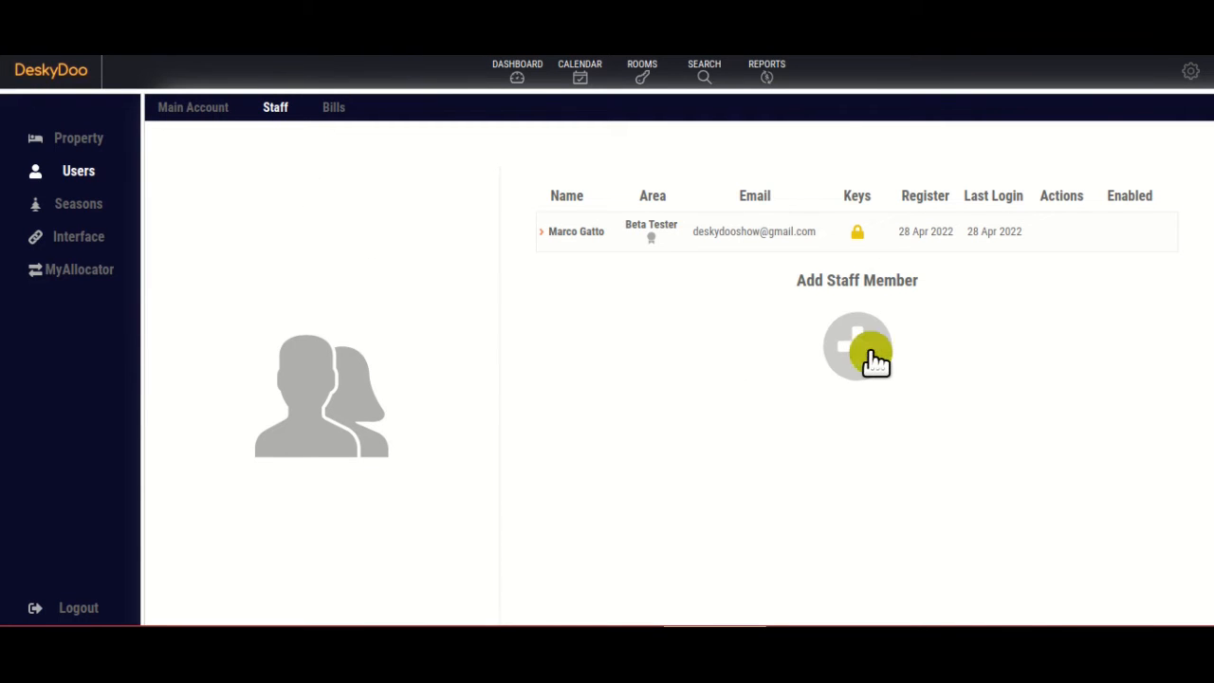
left_click(723, 351)
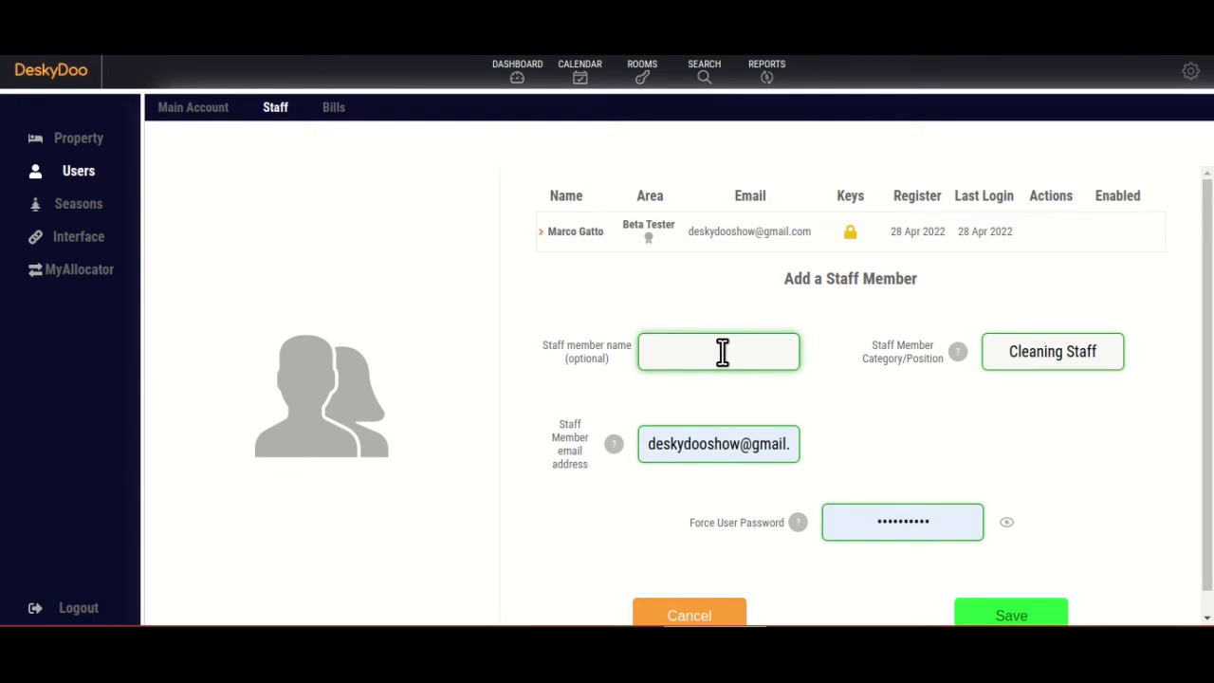
type("Giovanni")
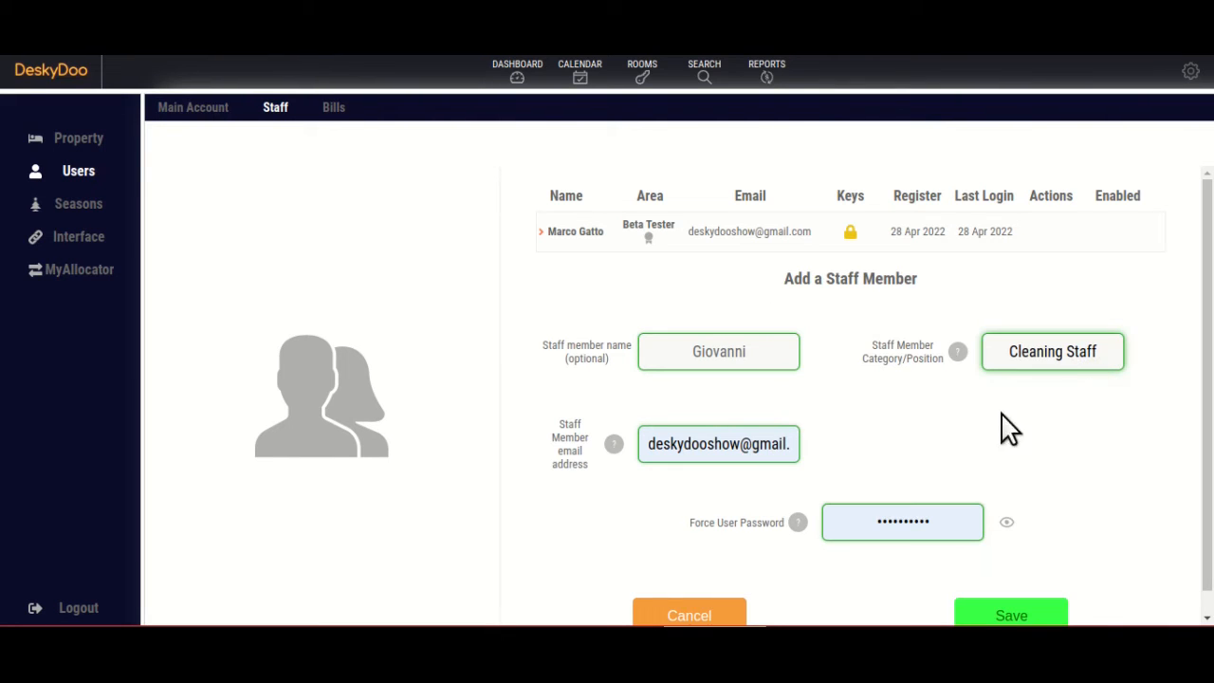
double_click(684, 446)
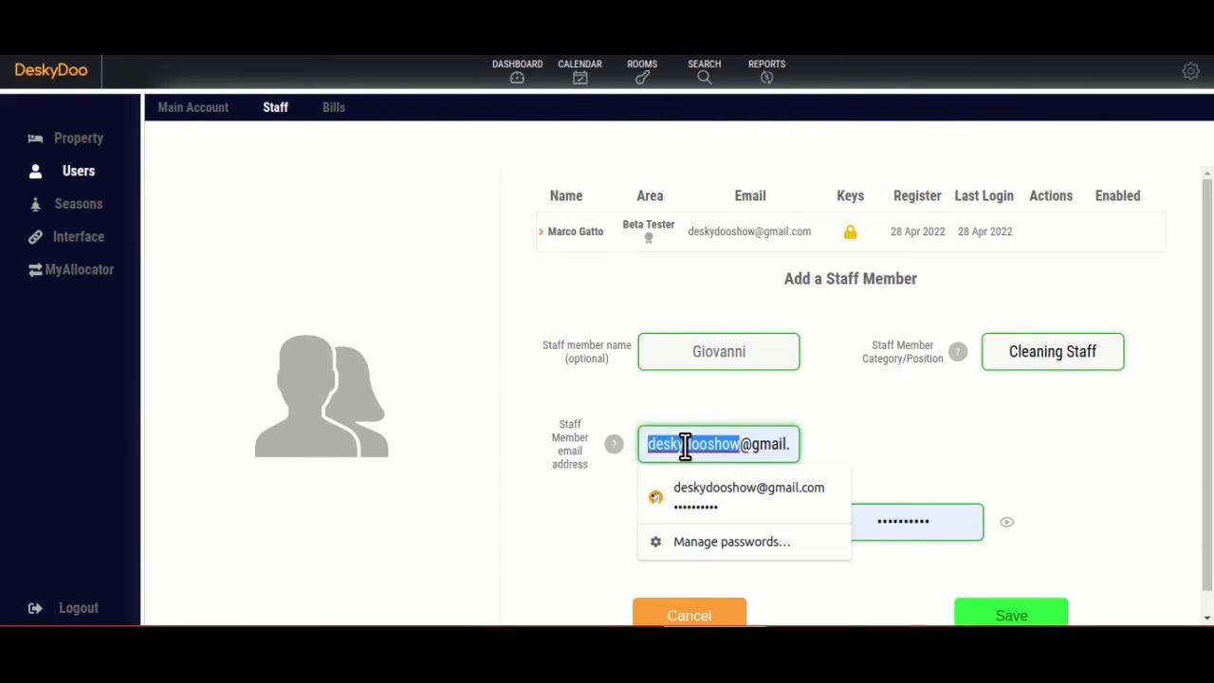
type("gio")
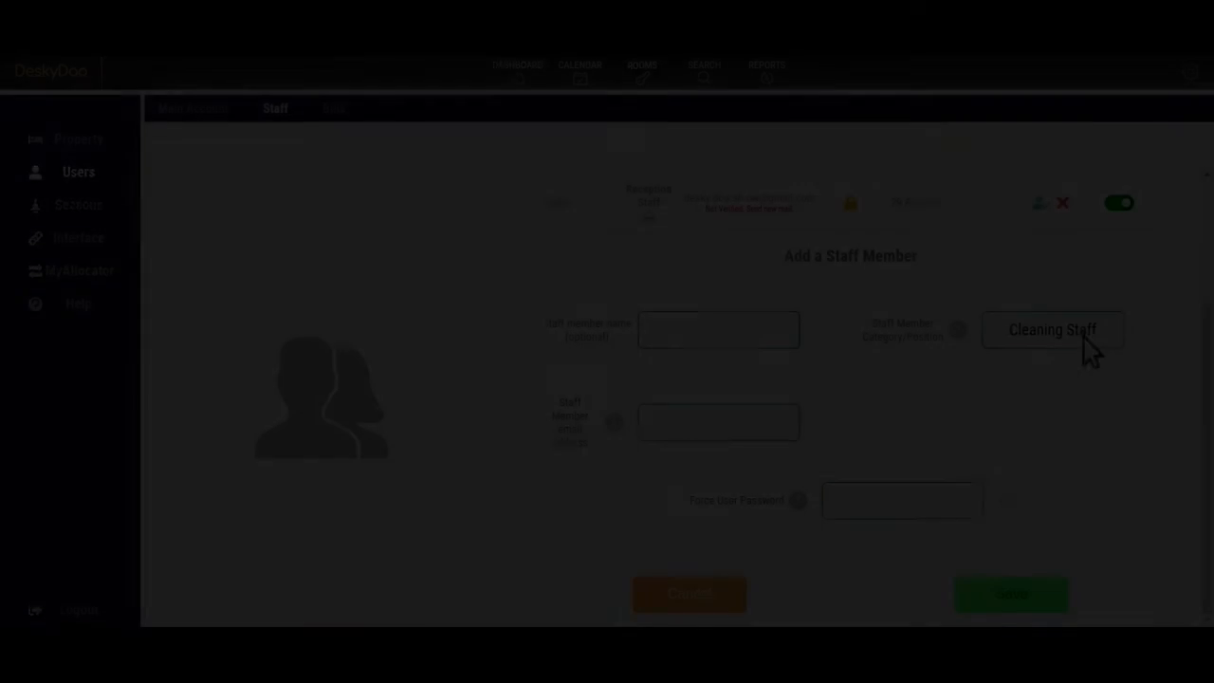
Choose the manager staff category, complete the name, and save the new member.
left_click(1081, 332)
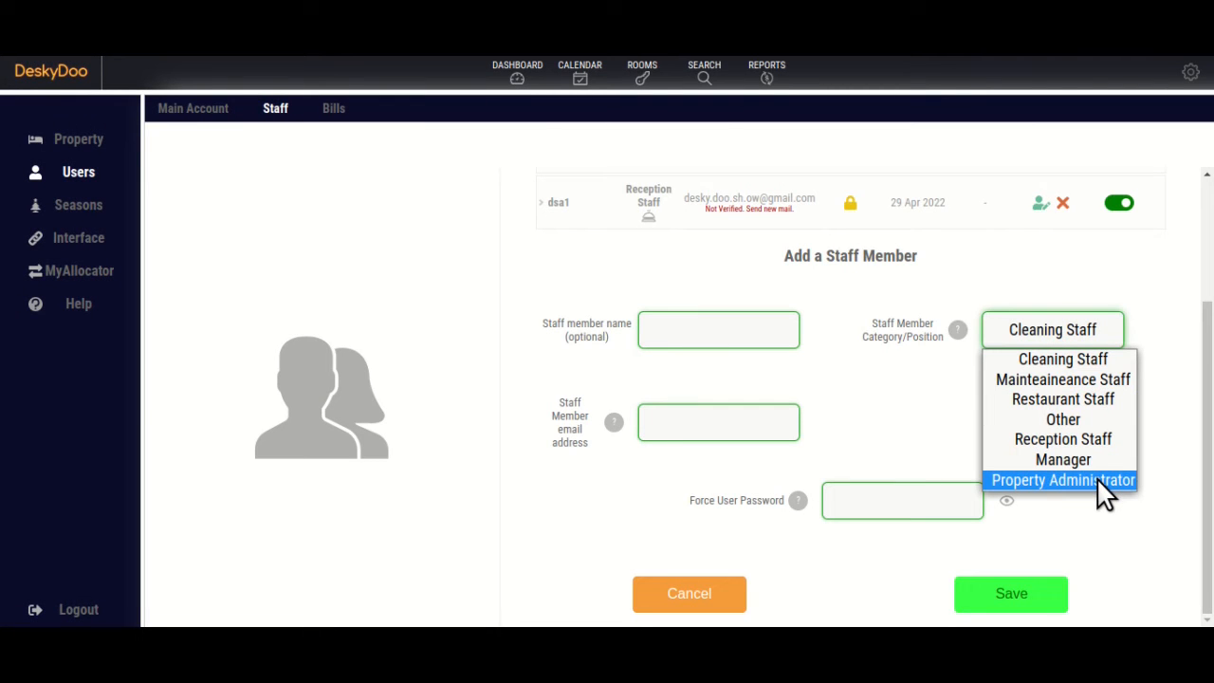
left_click(1031, 477)
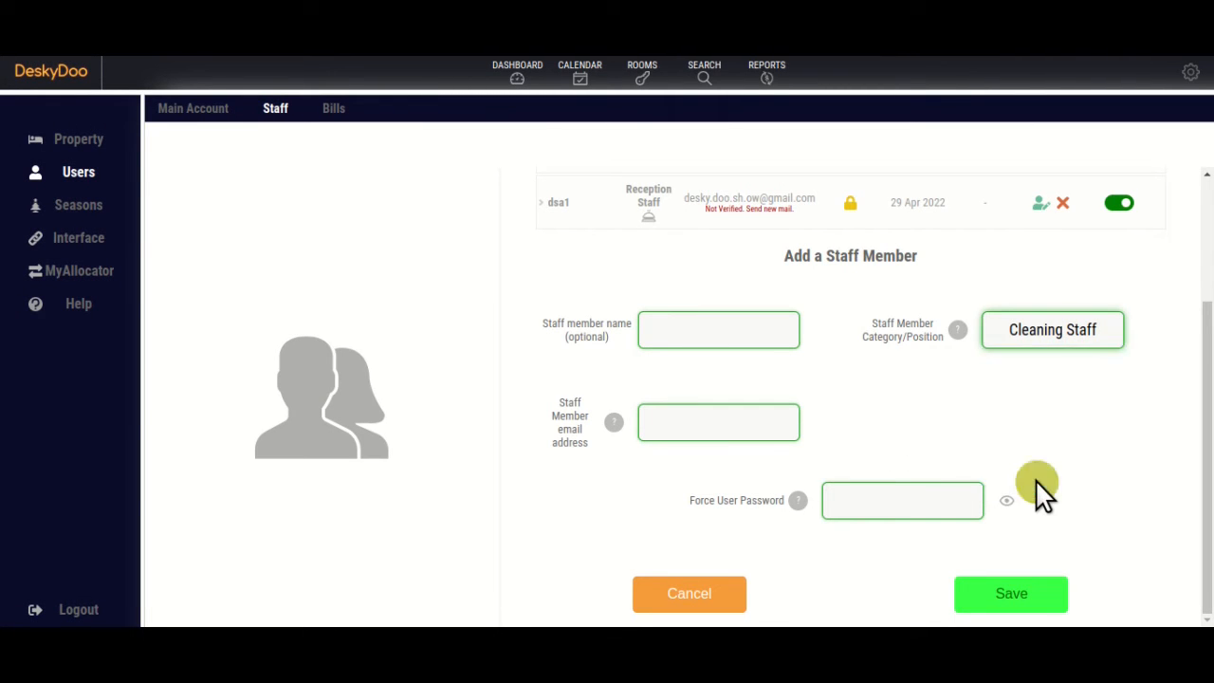
left_click(732, 338)
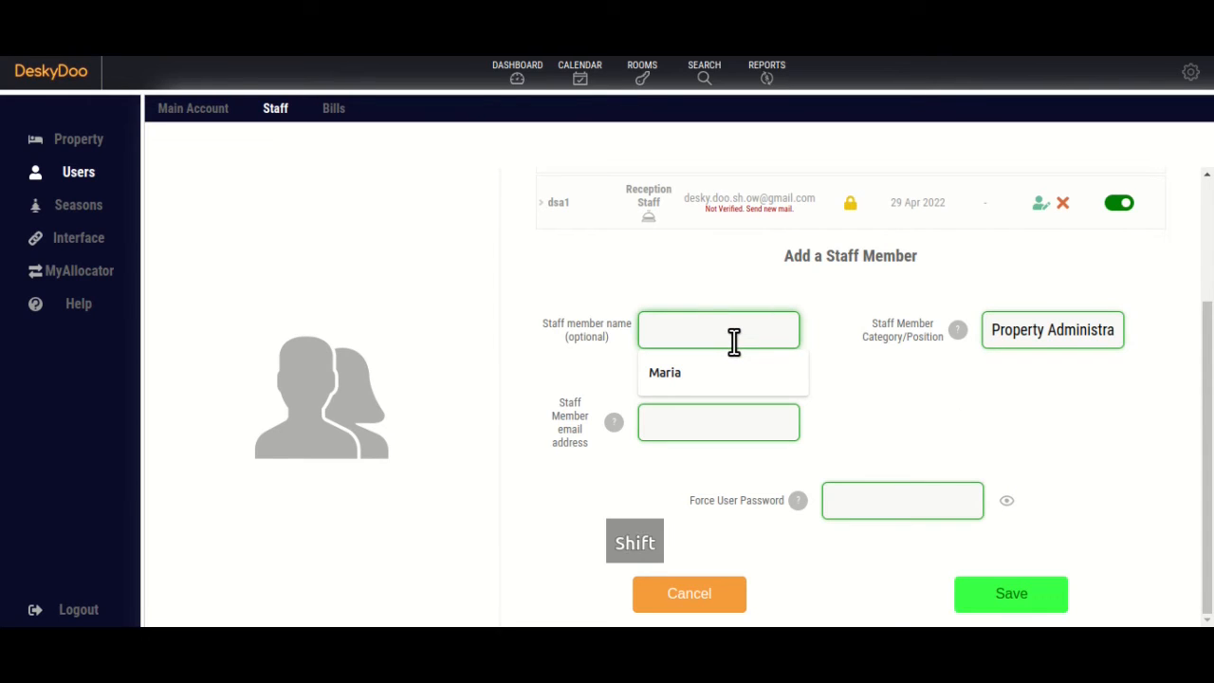
type("Ste")
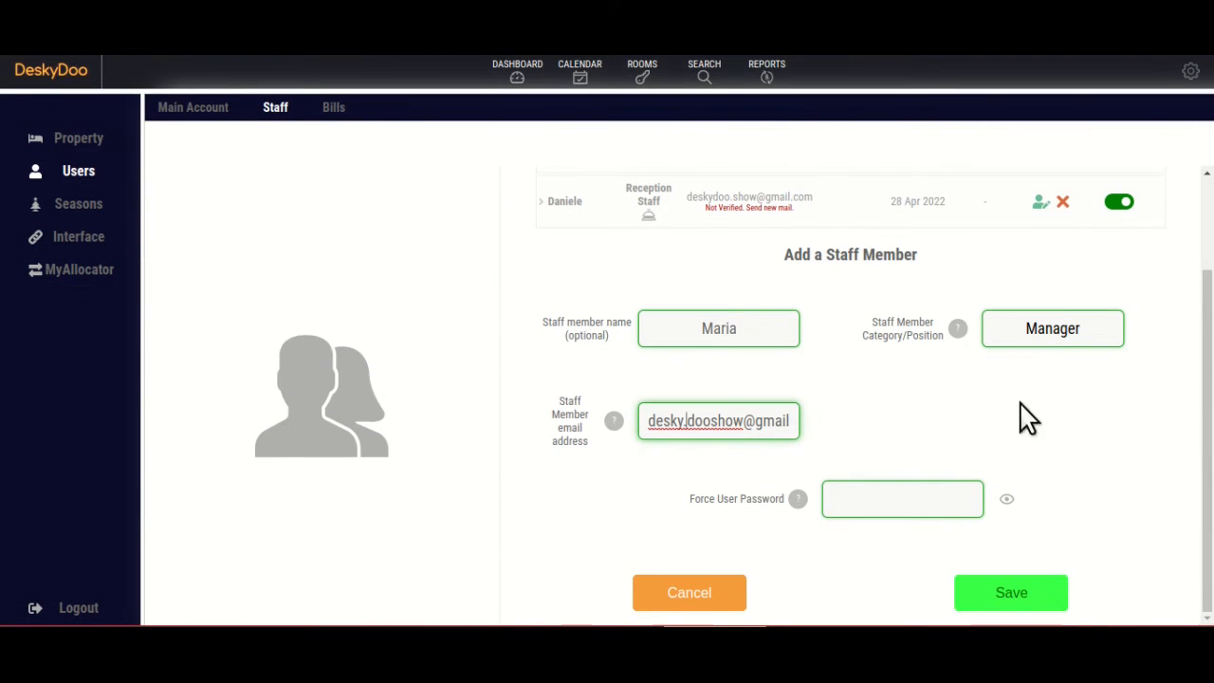
left_click(1008, 590)
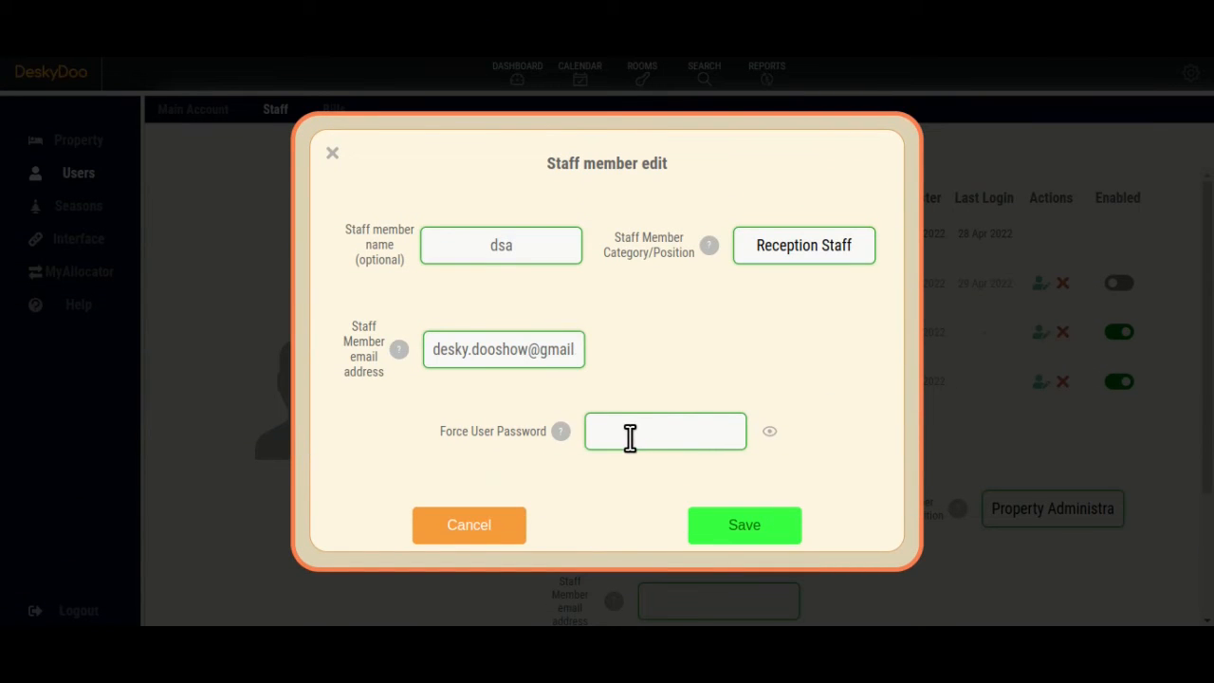
Set a visible forced password, replace the member's e-mail address, and choose the staff position.
left_click(629, 436)
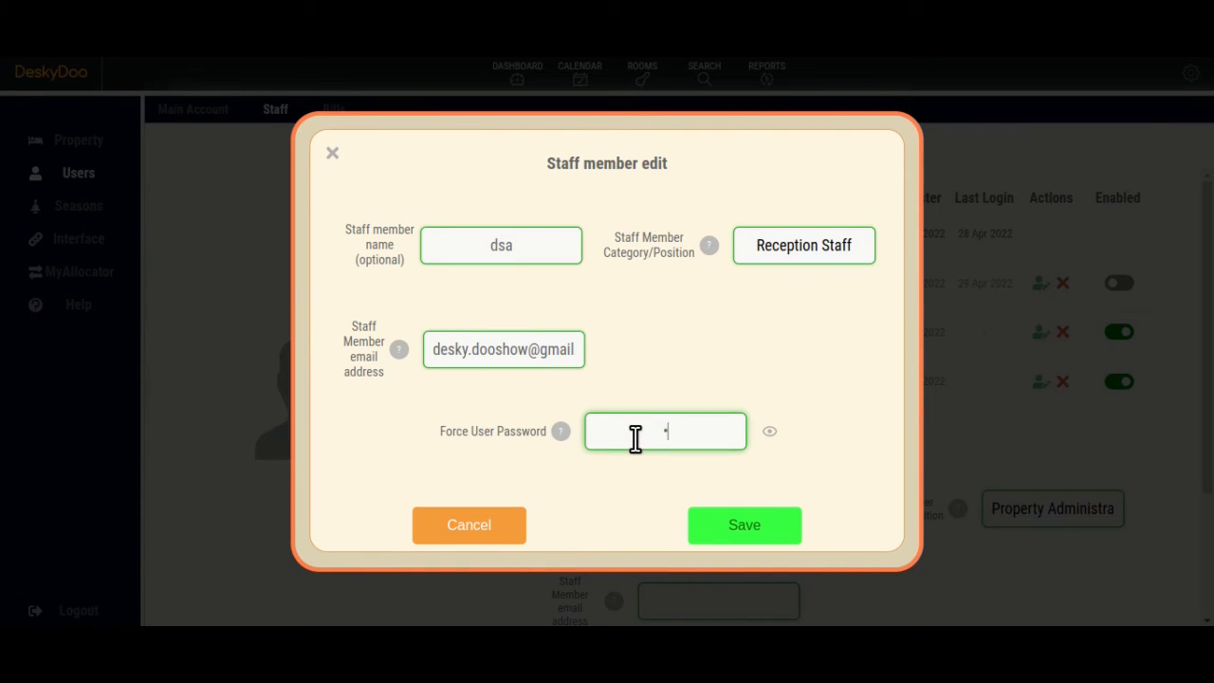
left_click(769, 435)
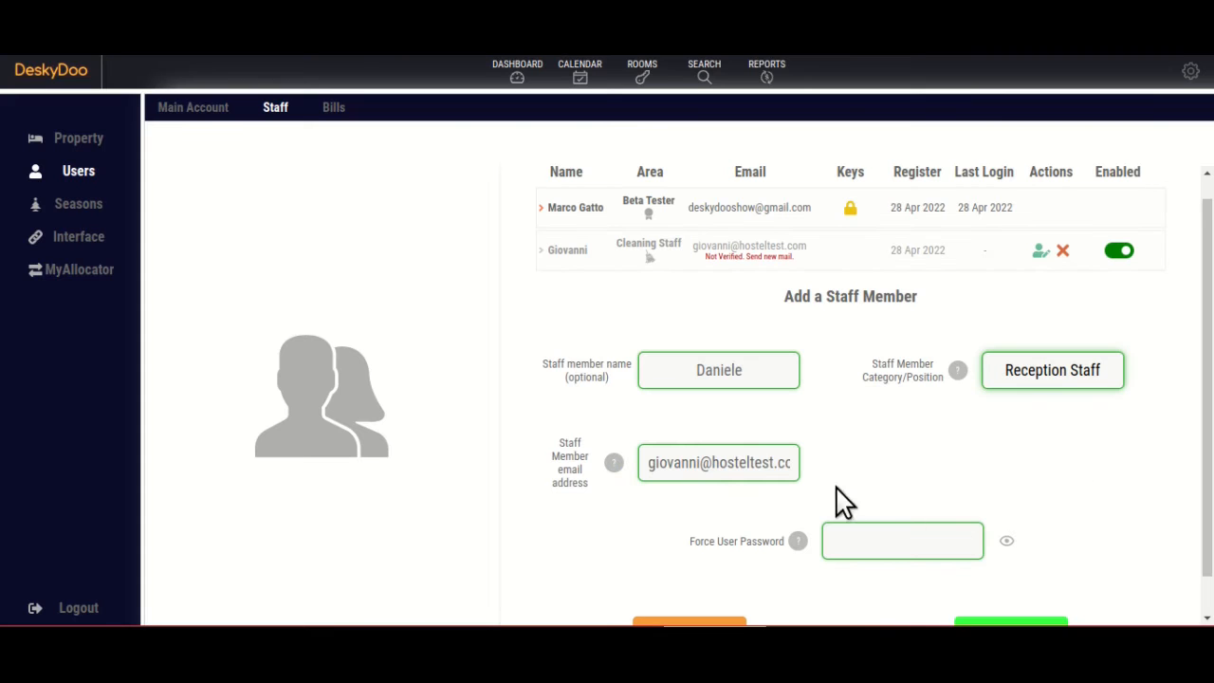
triple_click(683, 461)
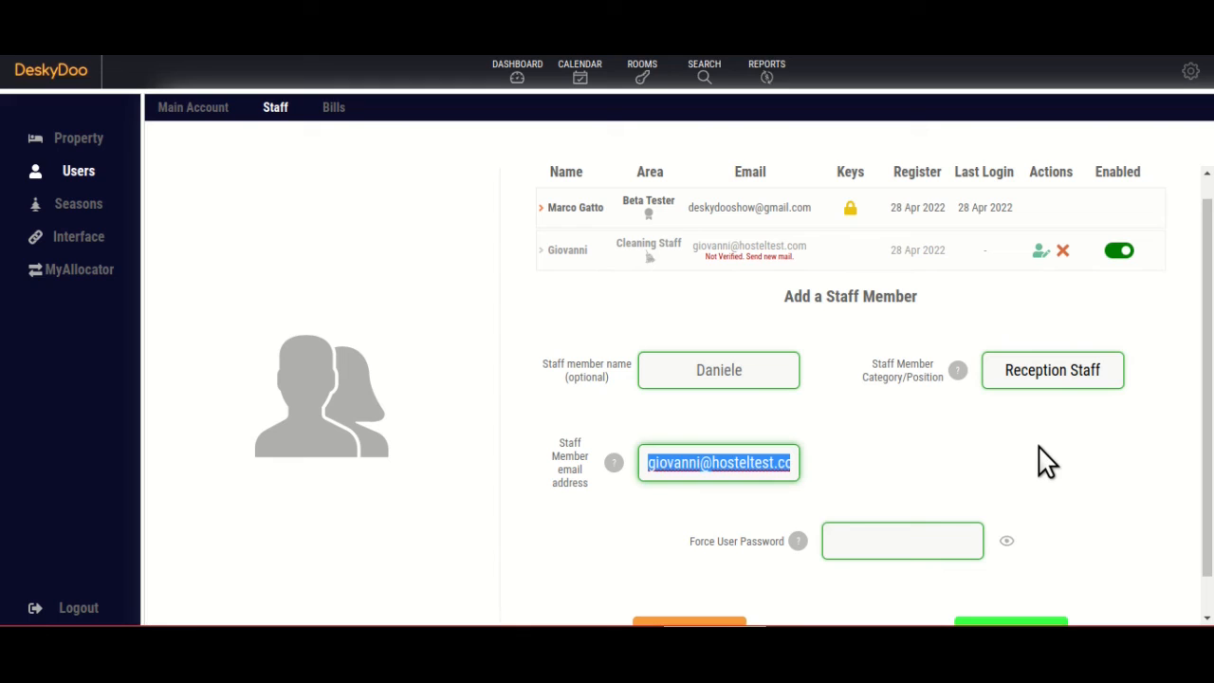
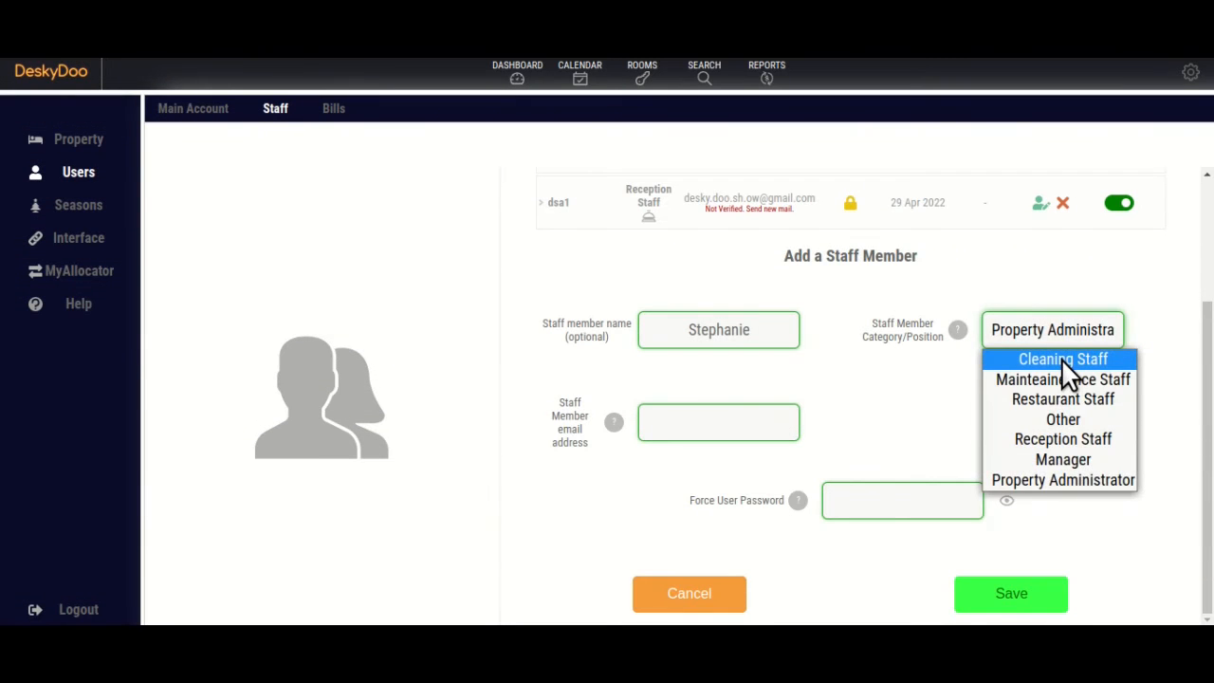
left_click(1063, 361)
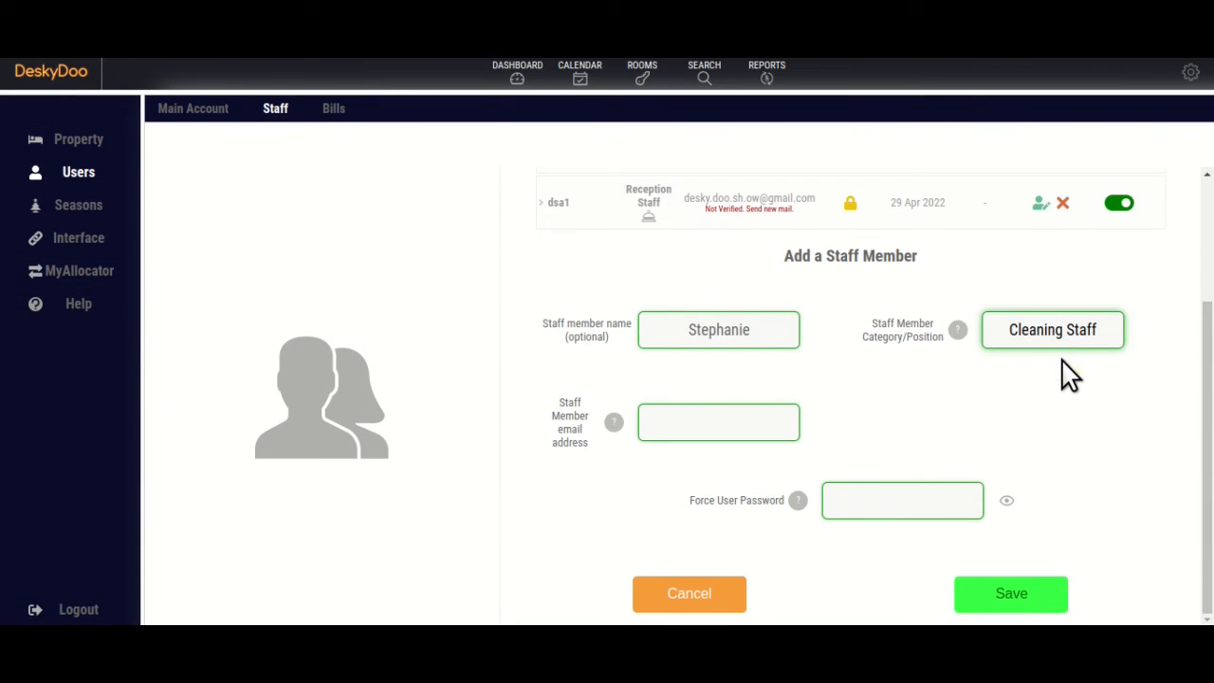
Enter the receptionist's name and save, then rename the open staff member.
double_click(754, 333)
type("Marcello")
left_click(1015, 594)
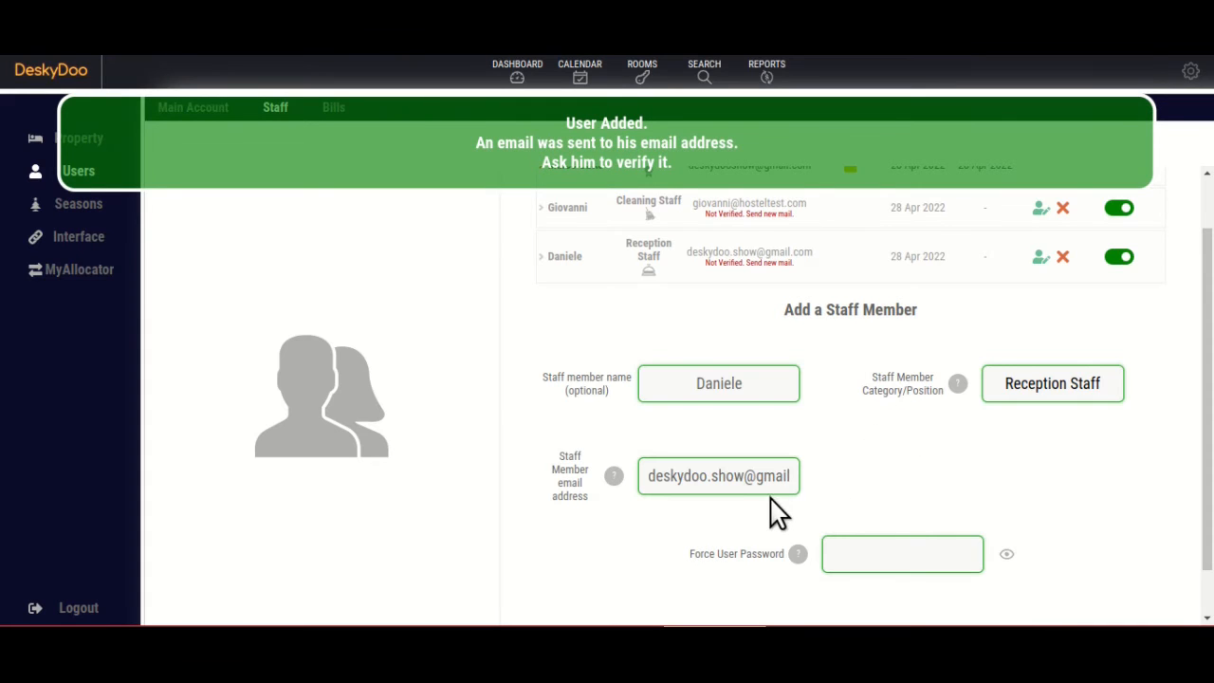
double_click(737, 383)
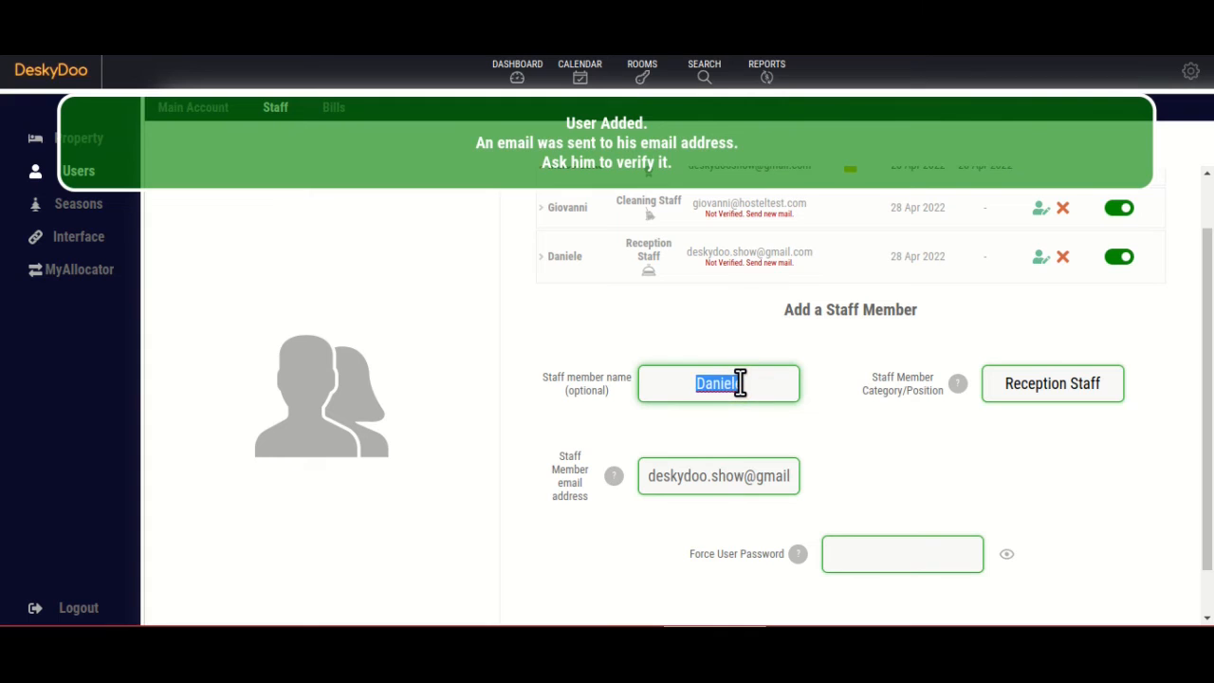
type("Maria")
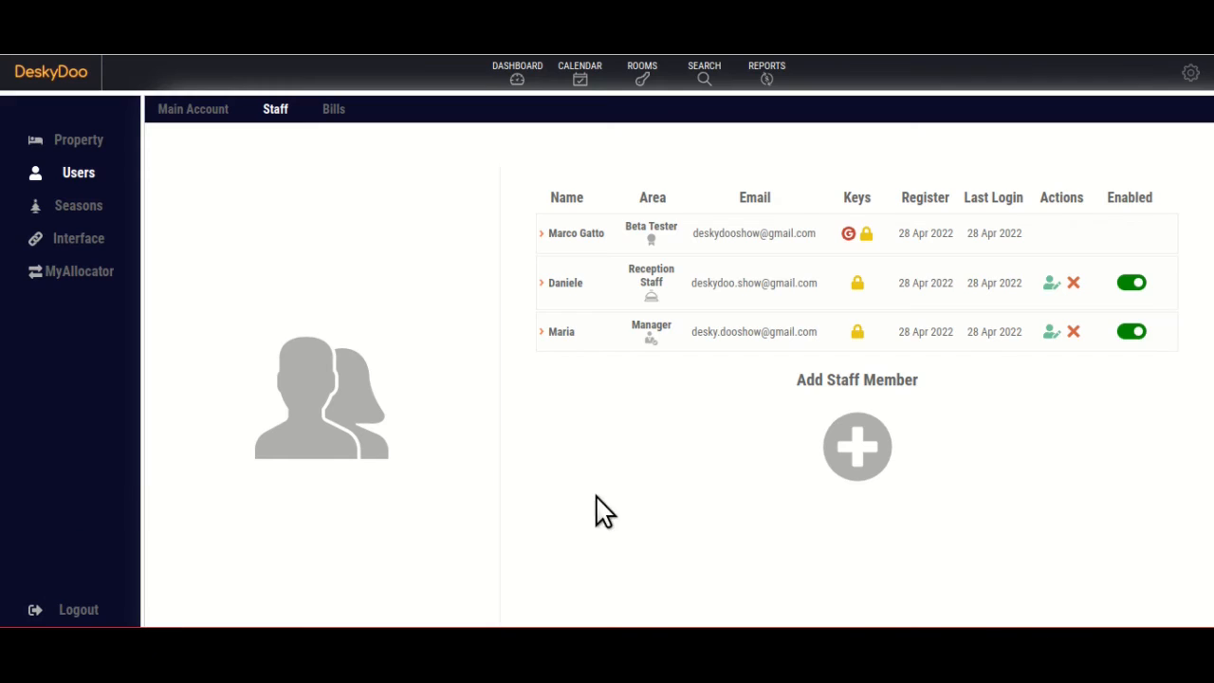
Add a new price season named Xmas.
left_click(79, 205)
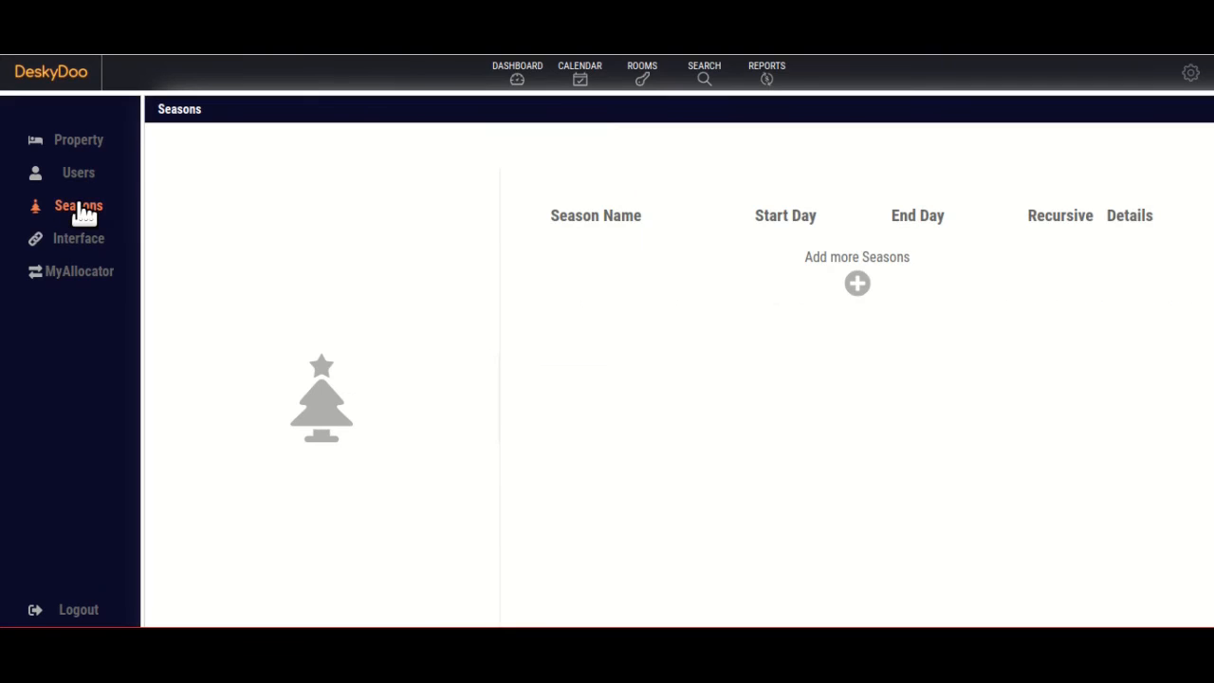
left_click(858, 284)
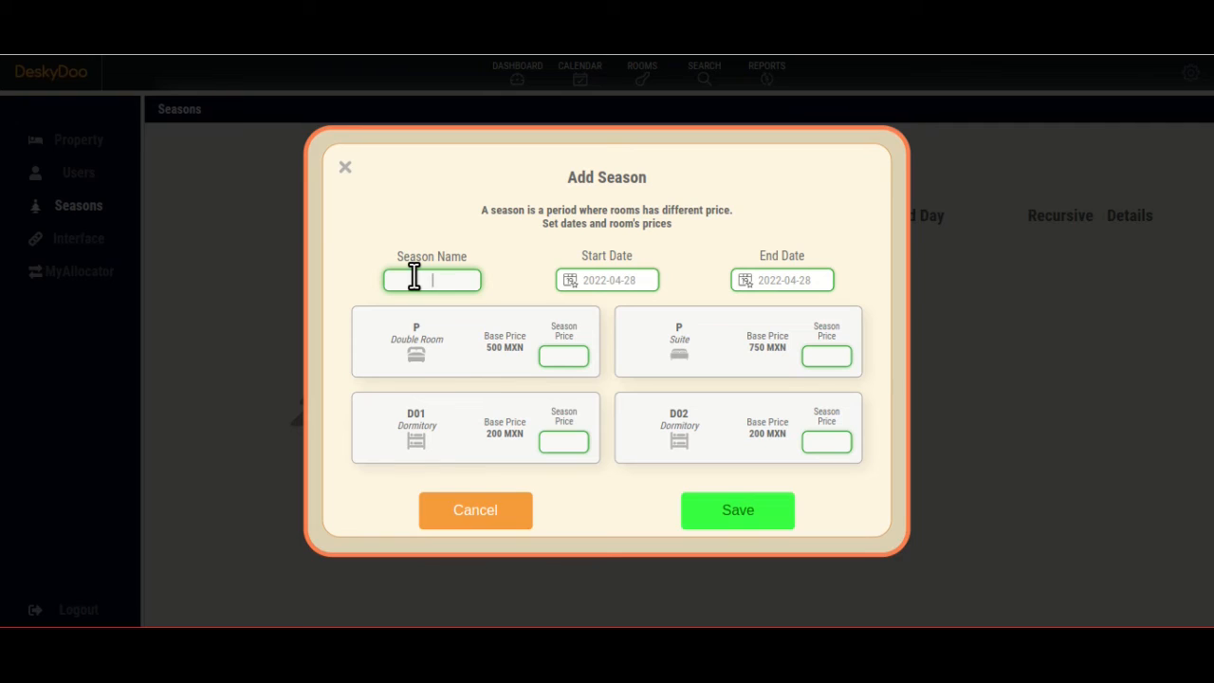
type("Xmas")
Give Xmas dates 2022-12-20 to 2023-01-06, save it, and view its room prices.
left_click(607, 282)
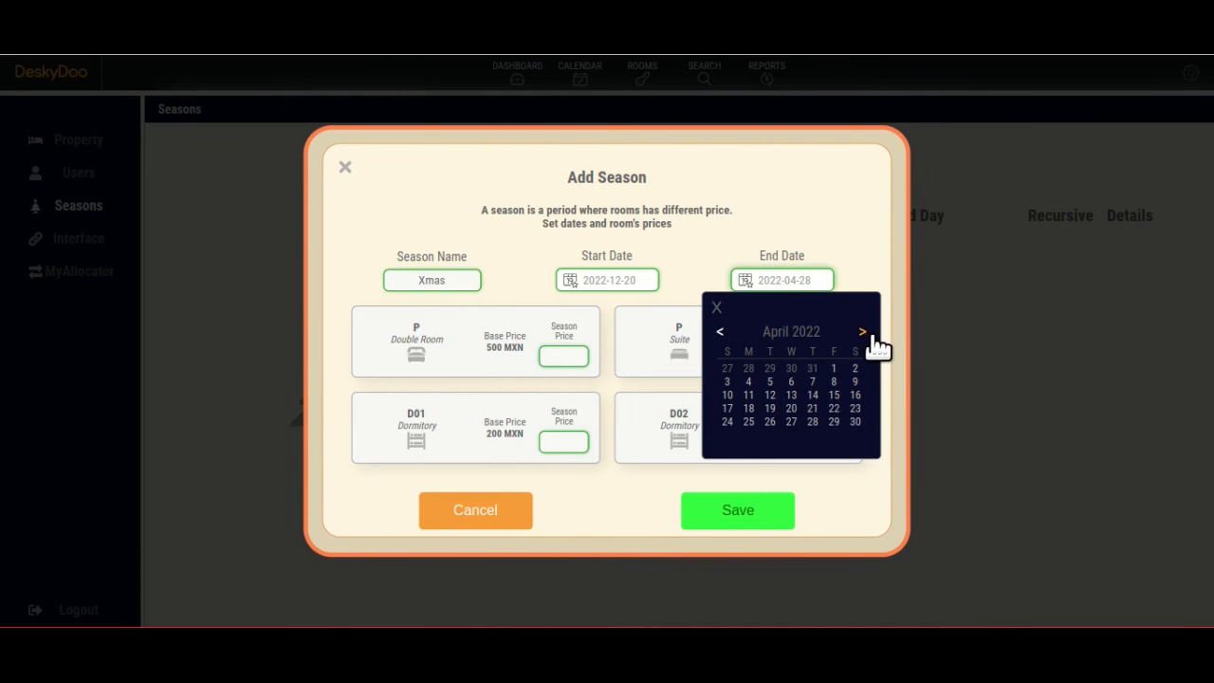
left_click(866, 334)
left_click(866, 334)
left_click(862, 332)
left_click(862, 332)
left_click(862, 332)
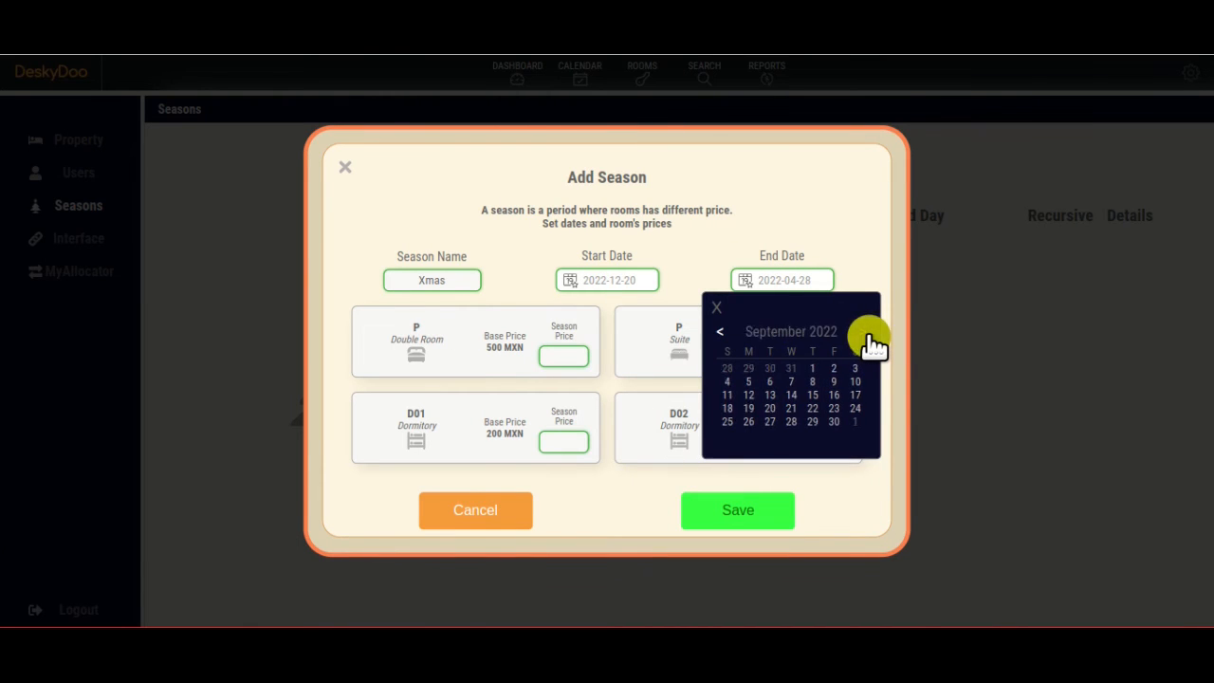
left_click(862, 332)
left_click(862, 332)
left_click(862, 332)
left_click(862, 332)
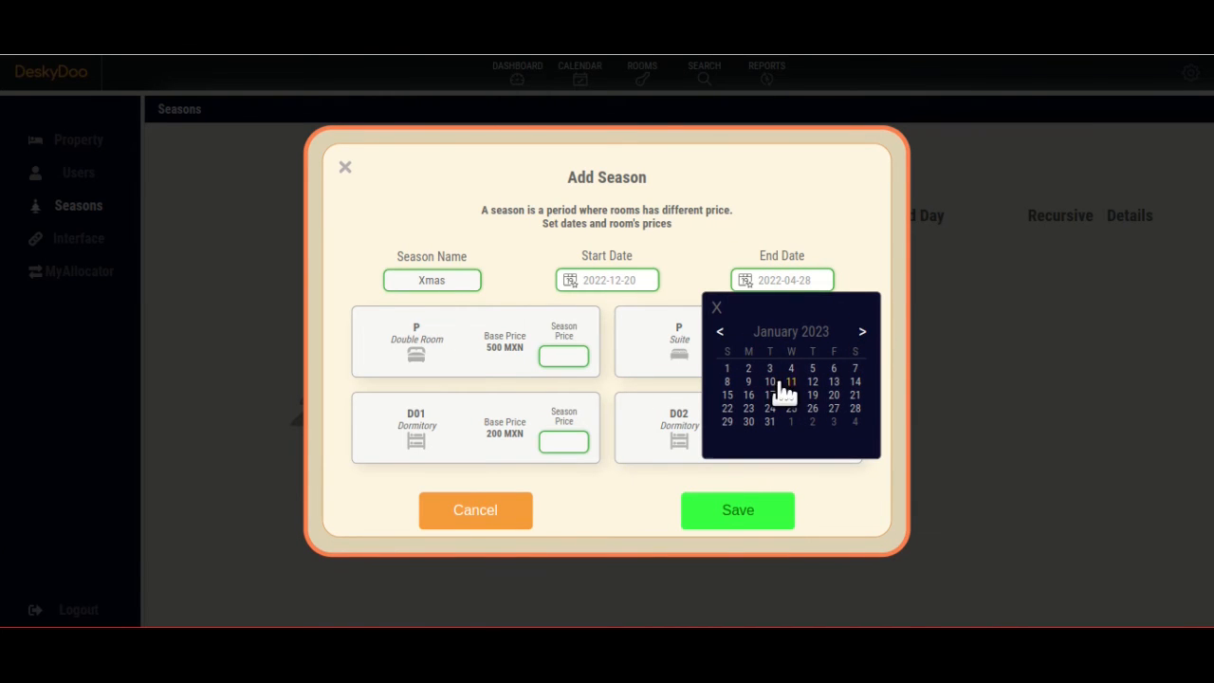
left_click(833, 369)
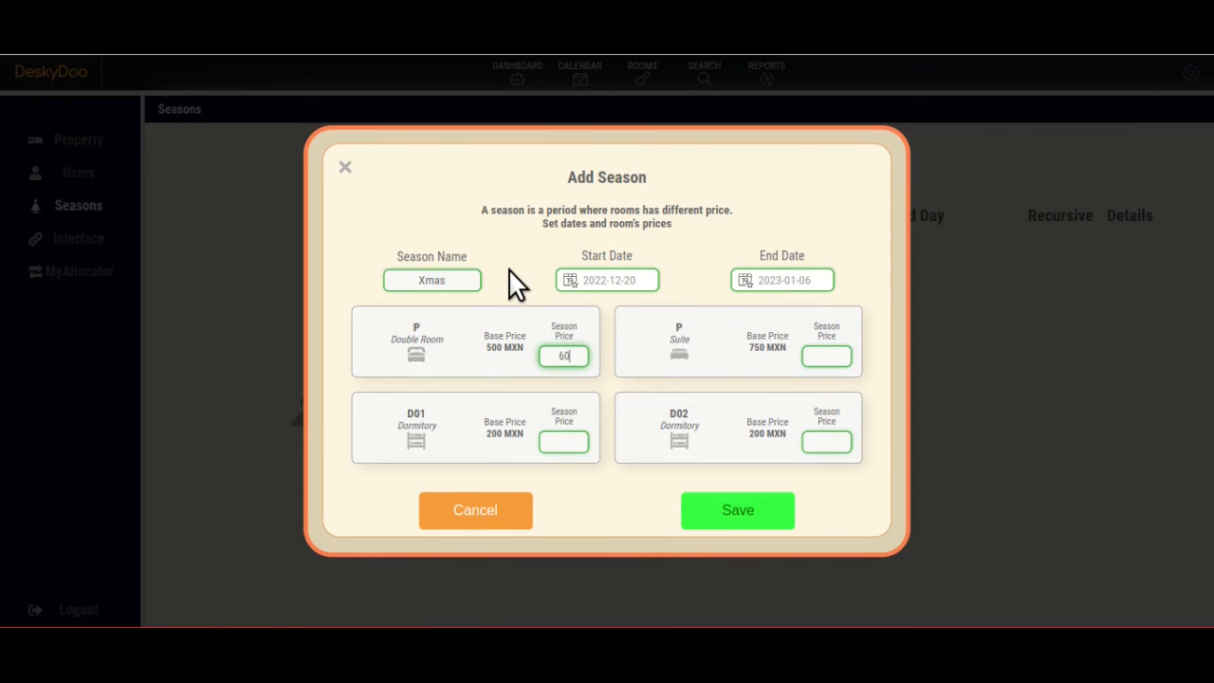
key("Tab")
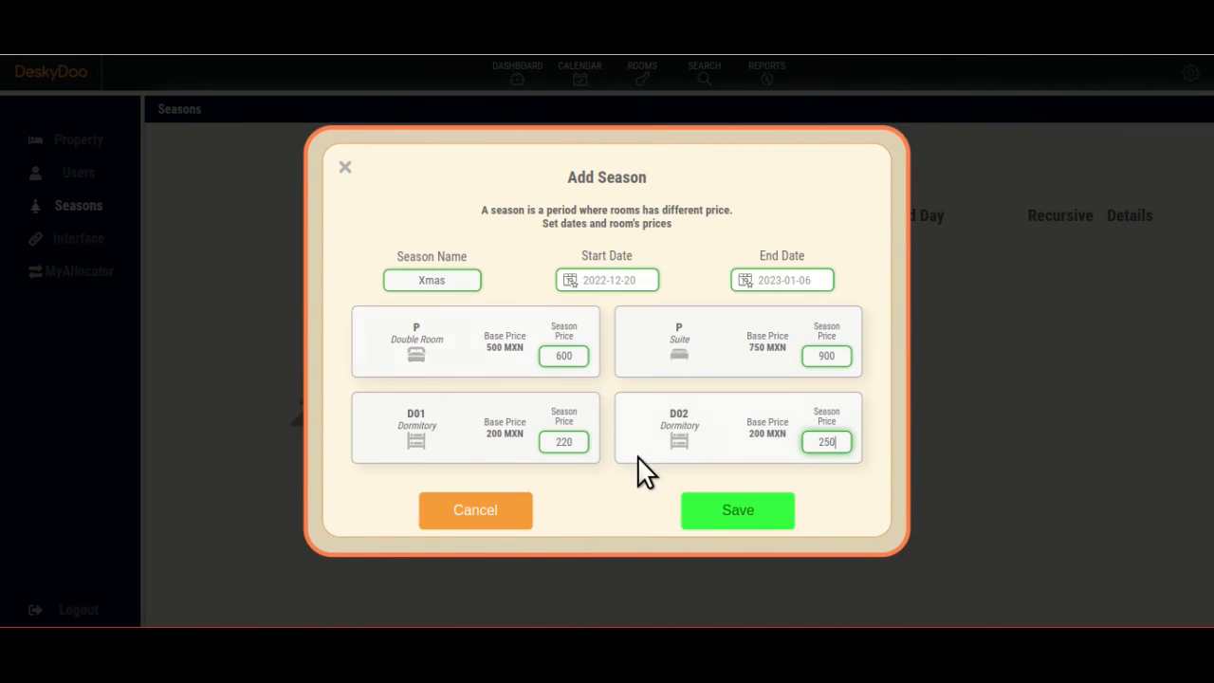
left_click(737, 509)
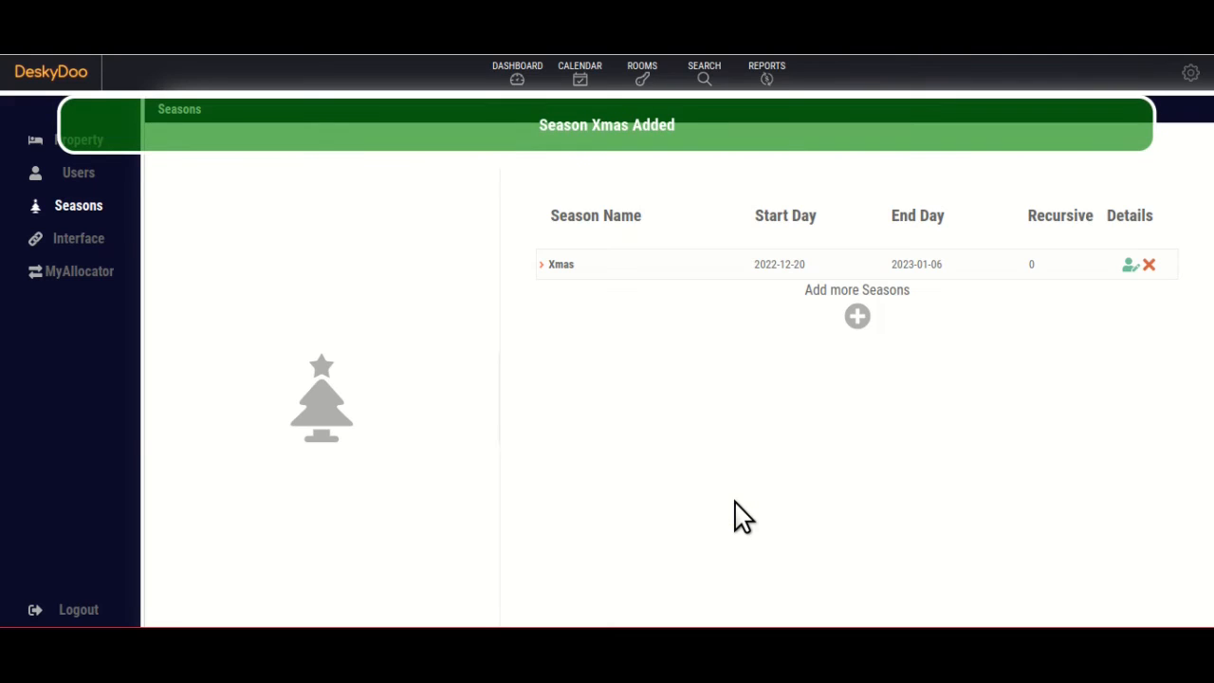
left_click(634, 263)
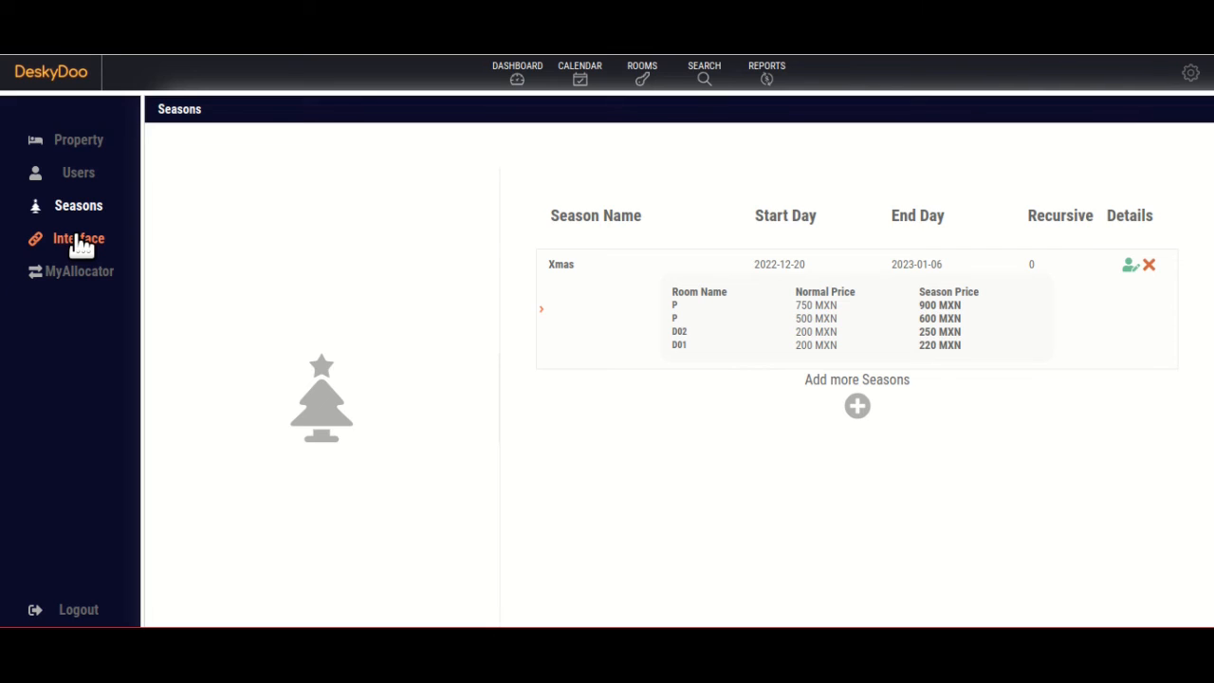
Show the Interface settings and scroll through the calendar and hotel options.
left_click(82, 245)
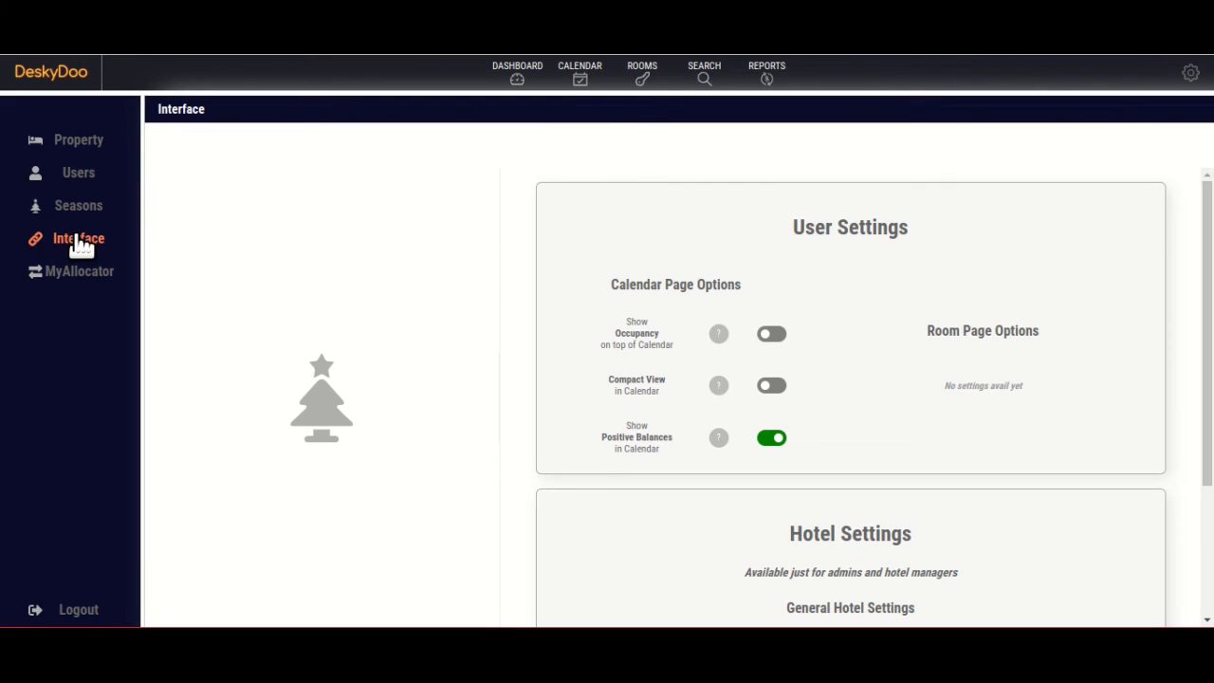
left_click_drag(1206, 261, 1208, 230)
mouse_move(728, 440)
left_click(774, 442)
left_click(774, 442)
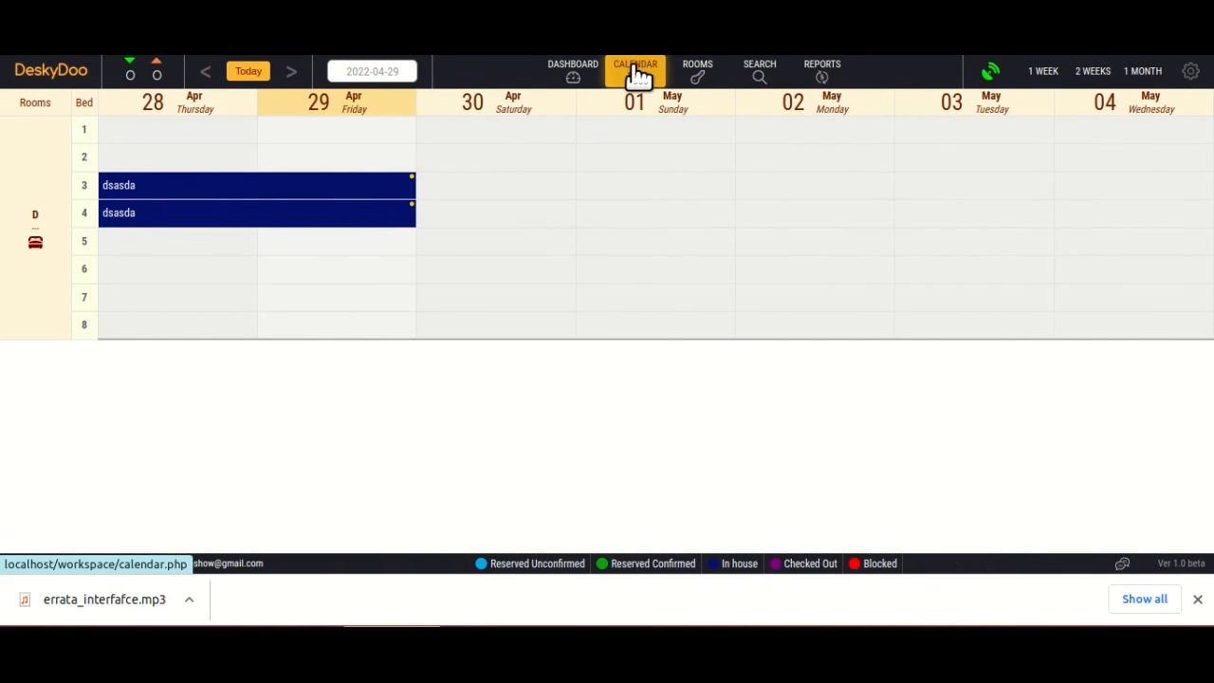
left_click(637, 74)
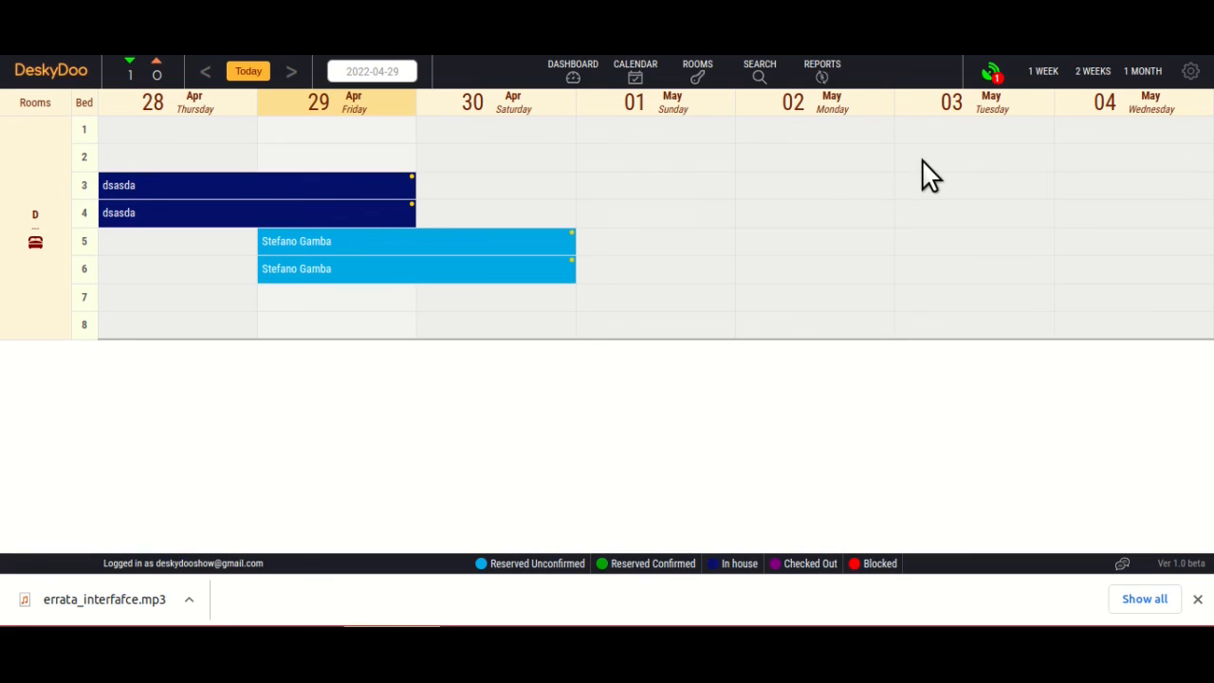
left_click(993, 75)
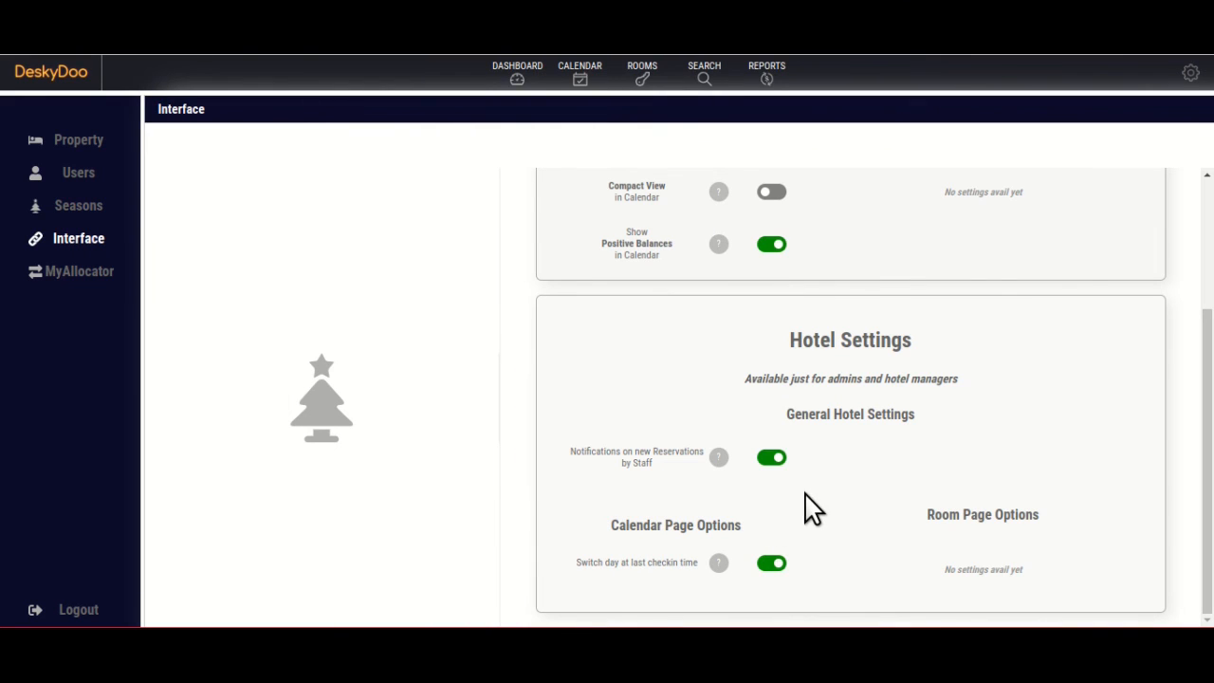
left_click(771, 457)
left_click(775, 563)
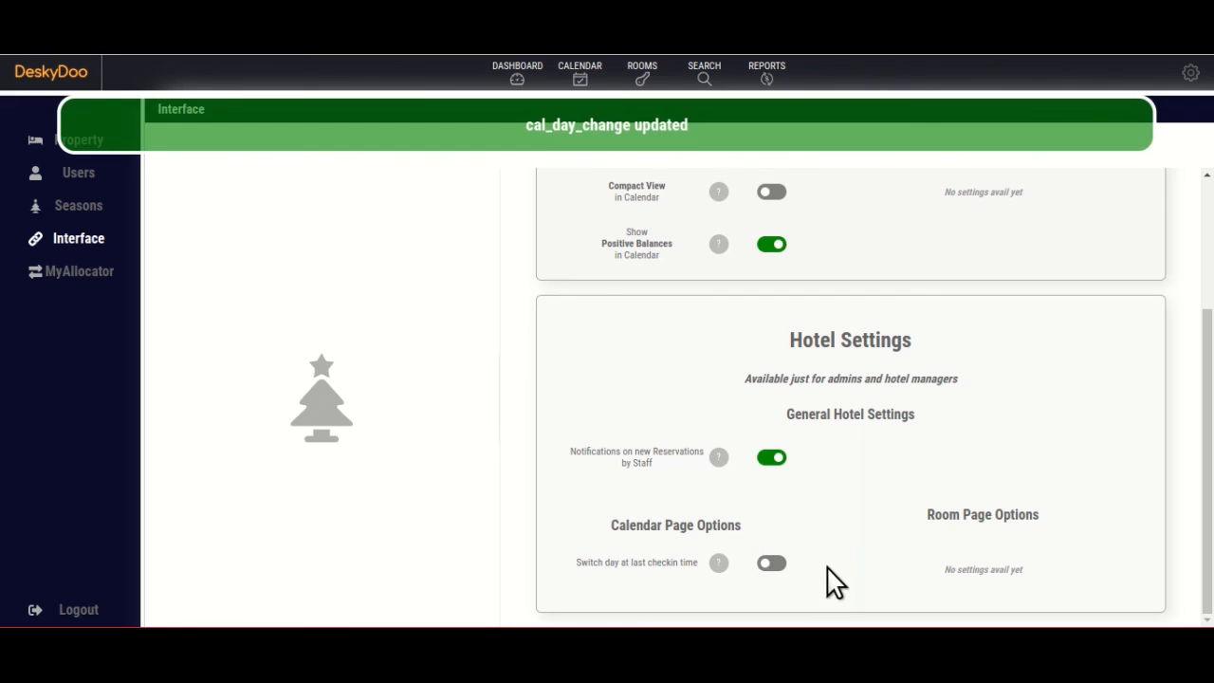
left_click(773, 565)
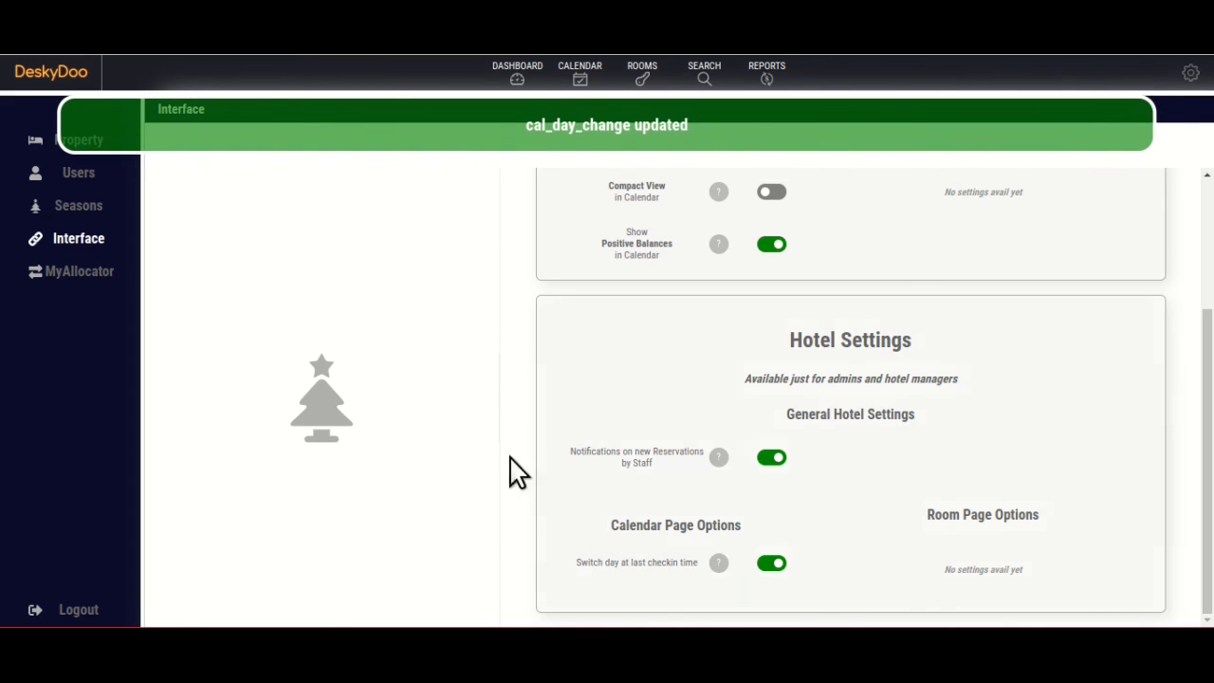